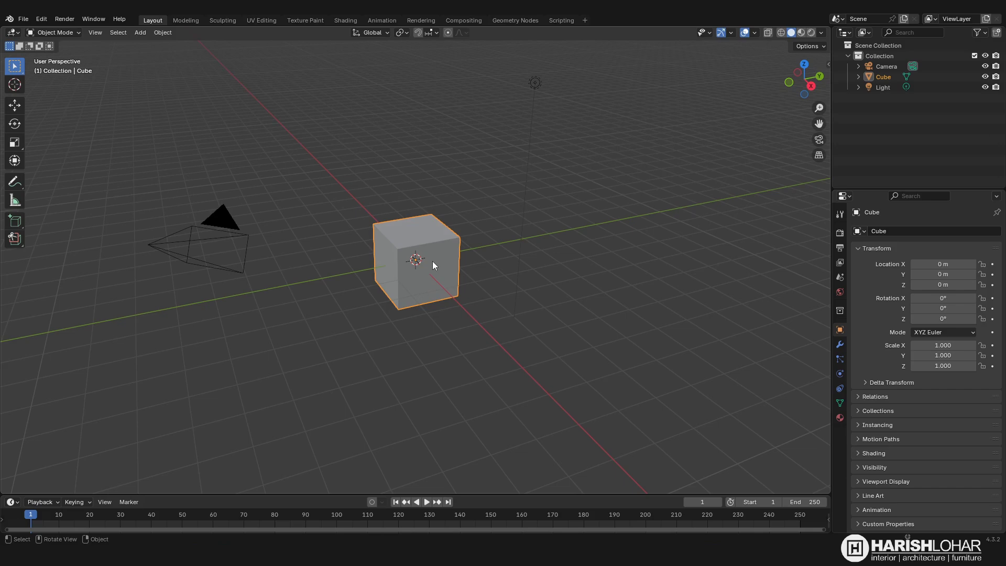
- Bevel the cube's top-front edge in Edit Mode using edge select
scroll(414, 278, "up", 4)
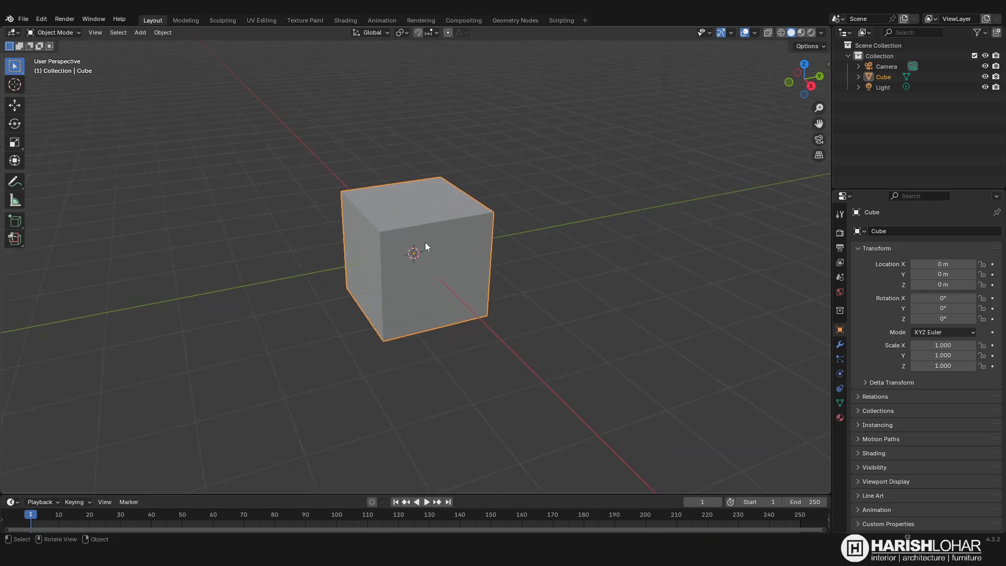
scroll(425, 246, "up", 2)
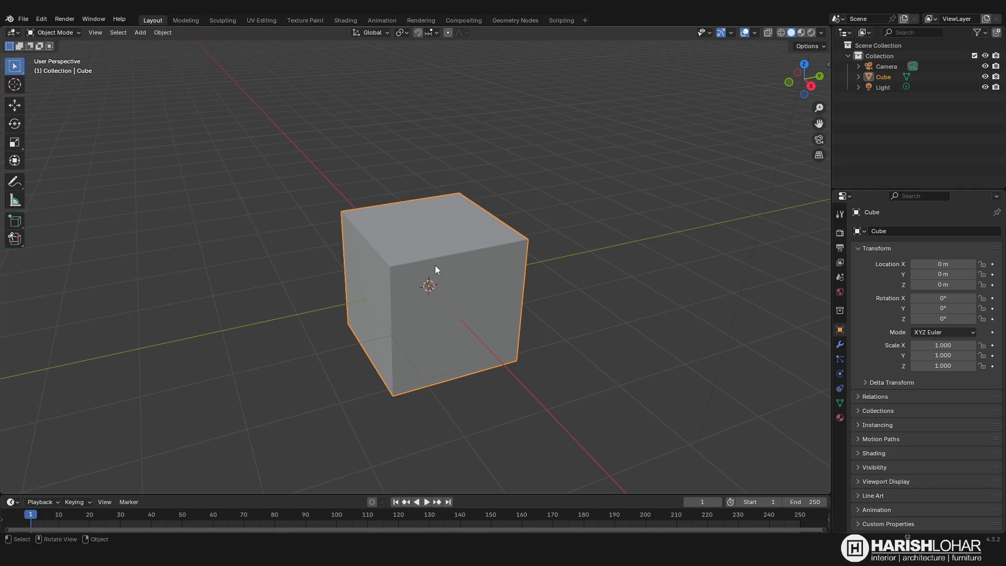
key("Tab")
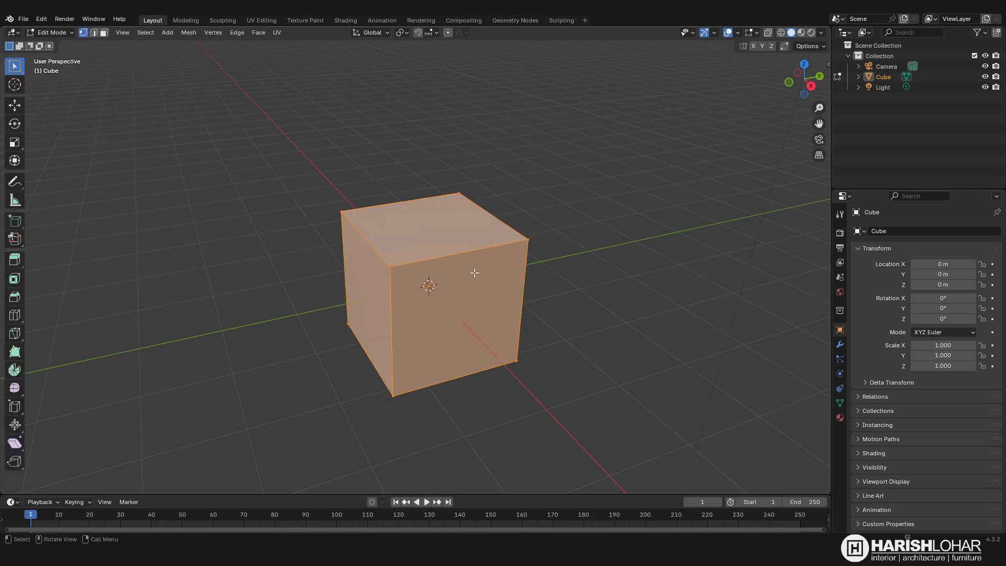
left_click(96, 33)
left_click(476, 250)
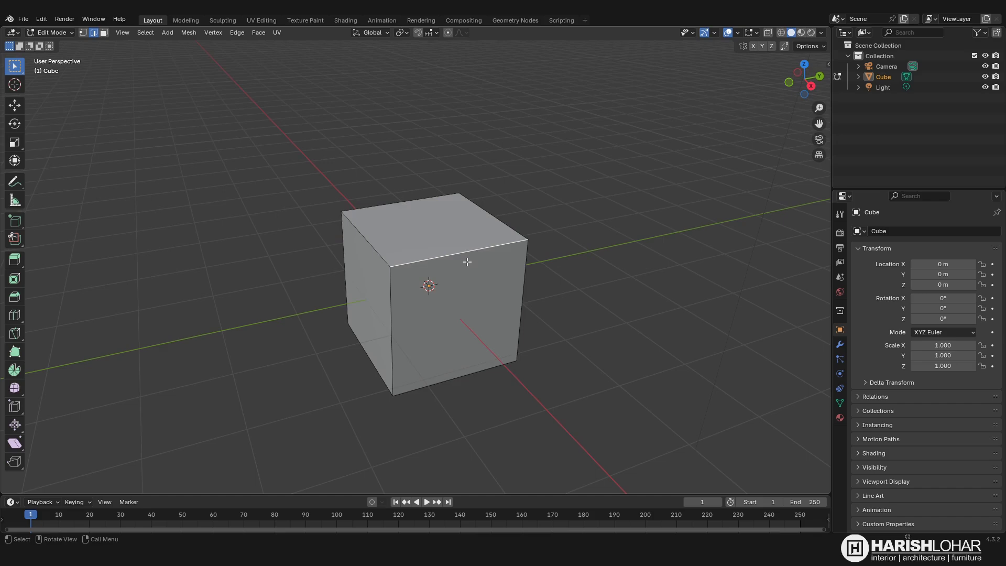
key("ctrl+b")
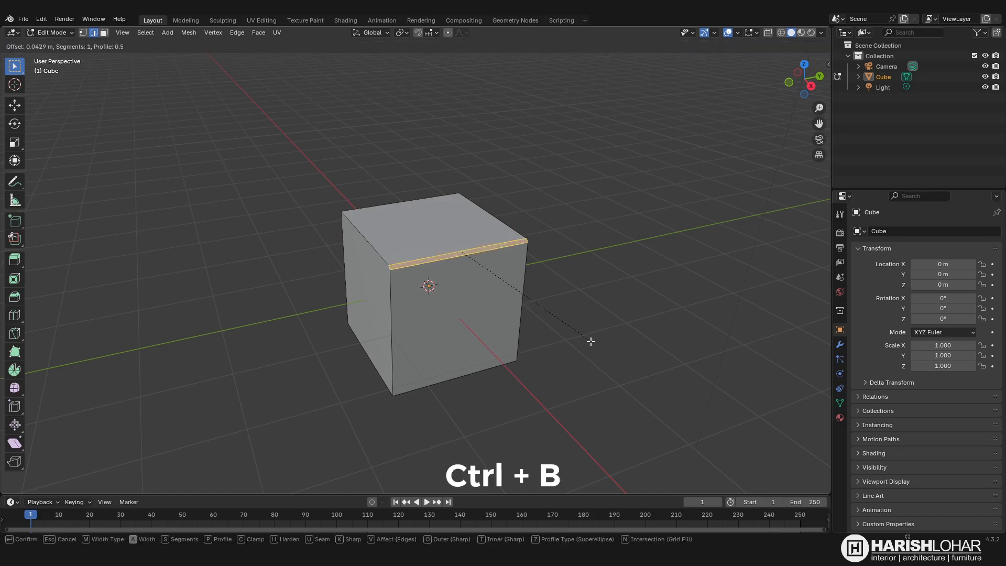
left_click(600, 359)
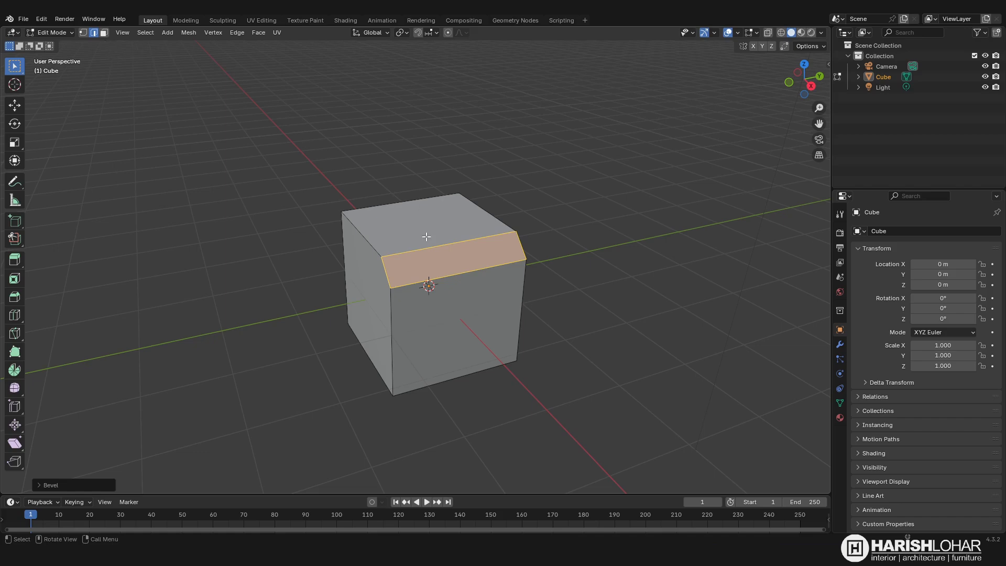
- Select the cube's top and front faces in face select mode
key("alt+a")
left_click(104, 33)
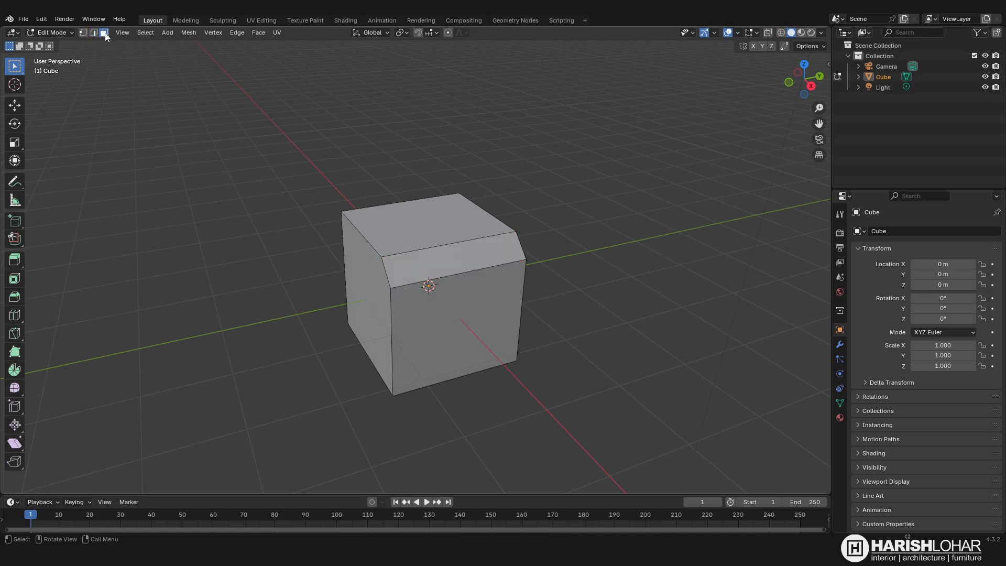
left_click(402, 218)
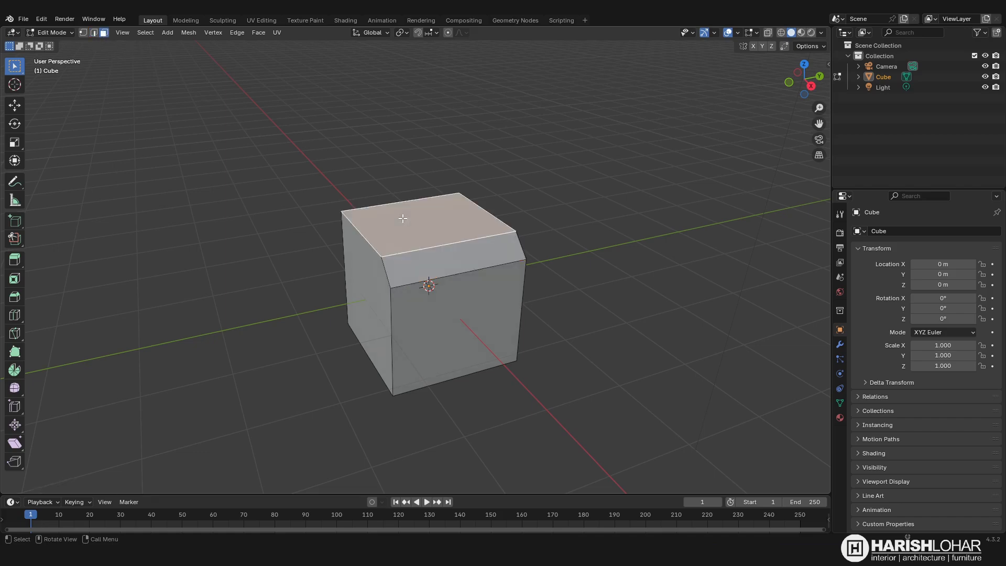
left_click(459, 327, "shift")
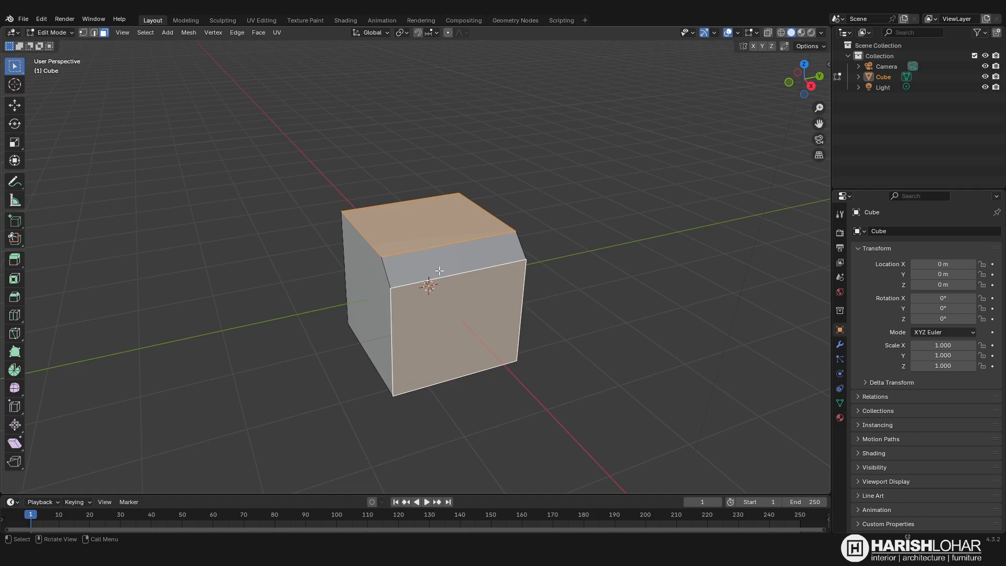
- Separate the selected top and front faces into a new object, Cube.001
key("p")
left_click(439, 271)
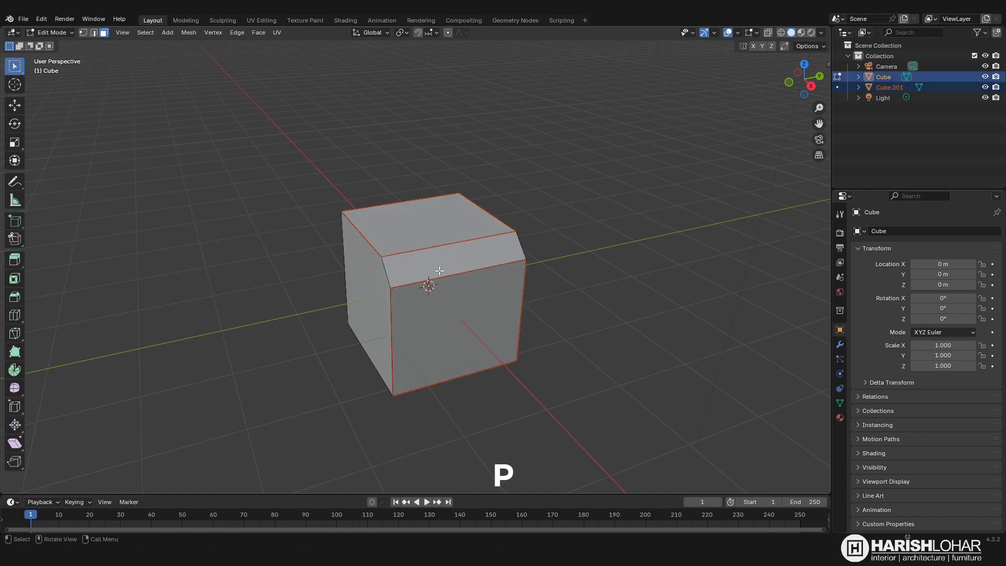
key("a")
key("alt+a")
- Delete the original cube and stretch Cube.001 to Y scale 2
key("Tab")
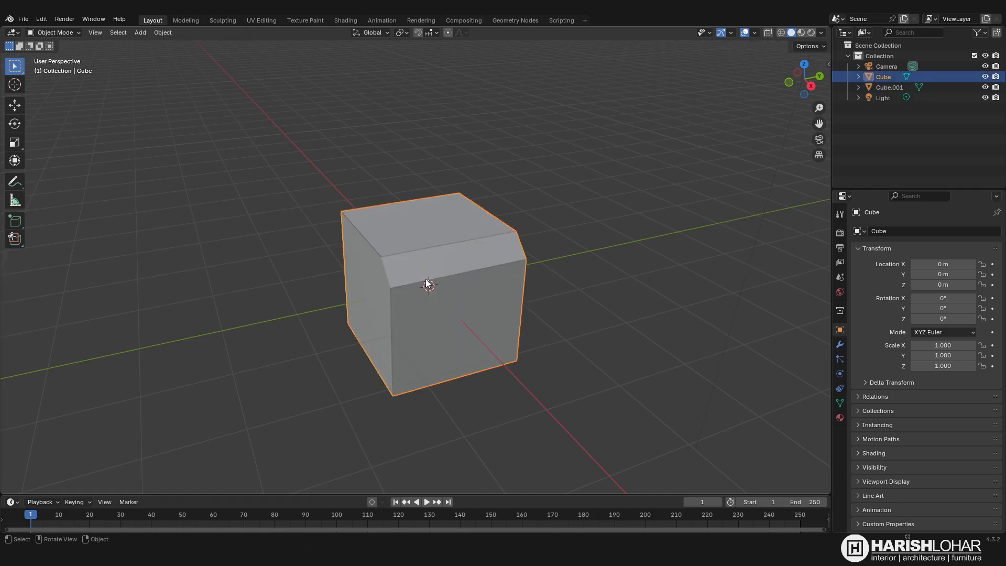
key("g")
key("Escape")
key("Delete")
type("s")
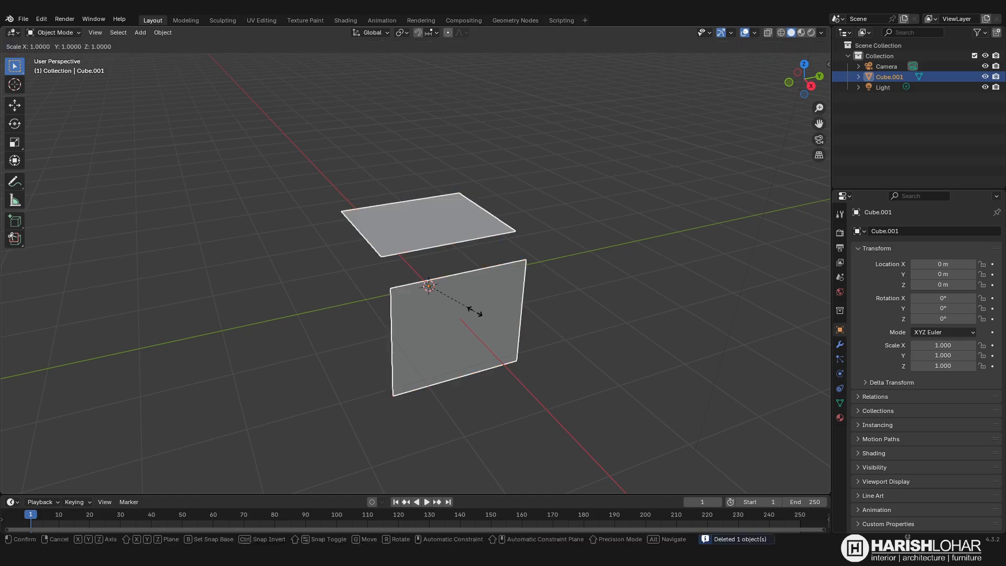
type("y")
type("2")
key("Return")
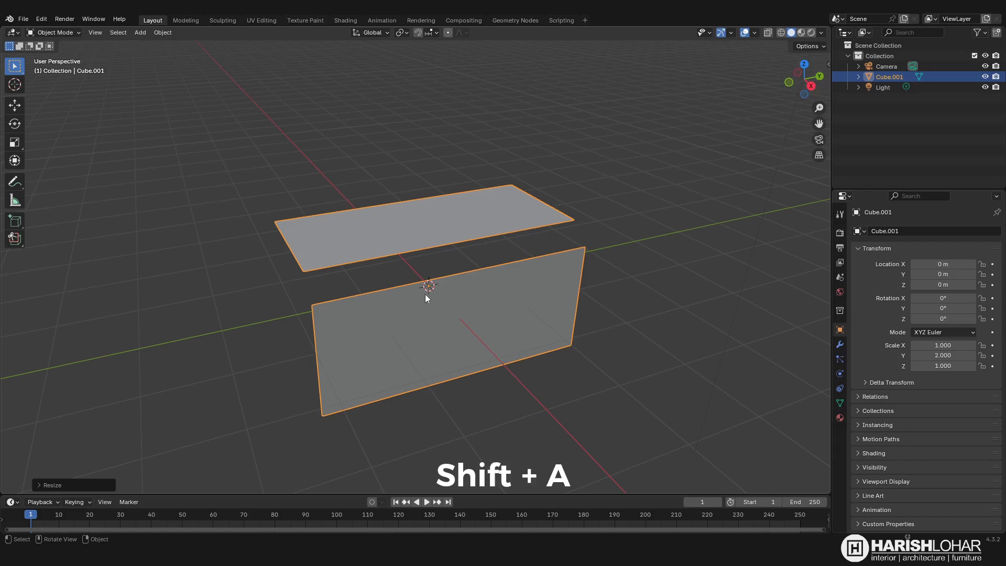
- Add a mesh circle at the origin
key("shift+a")
mouse_move(426, 294)
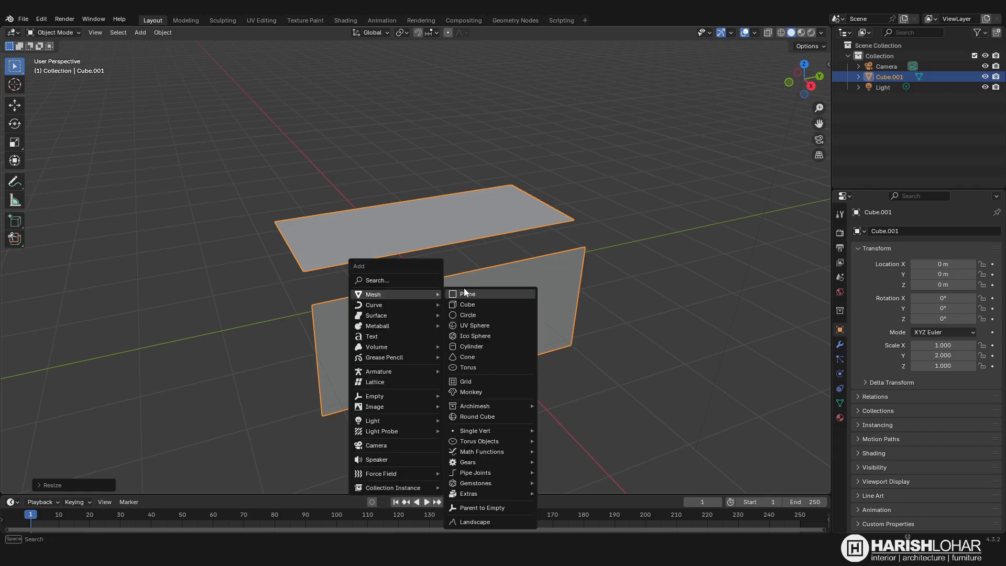
left_click(480, 317)
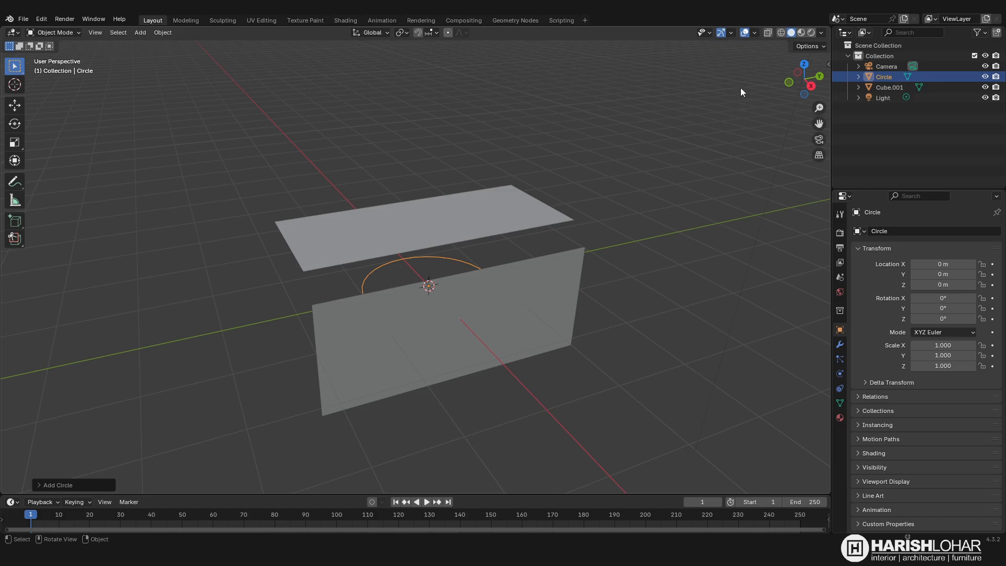
- Switch the viewport to wireframe shading and put the circle into Edit Mode
left_click(781, 33)
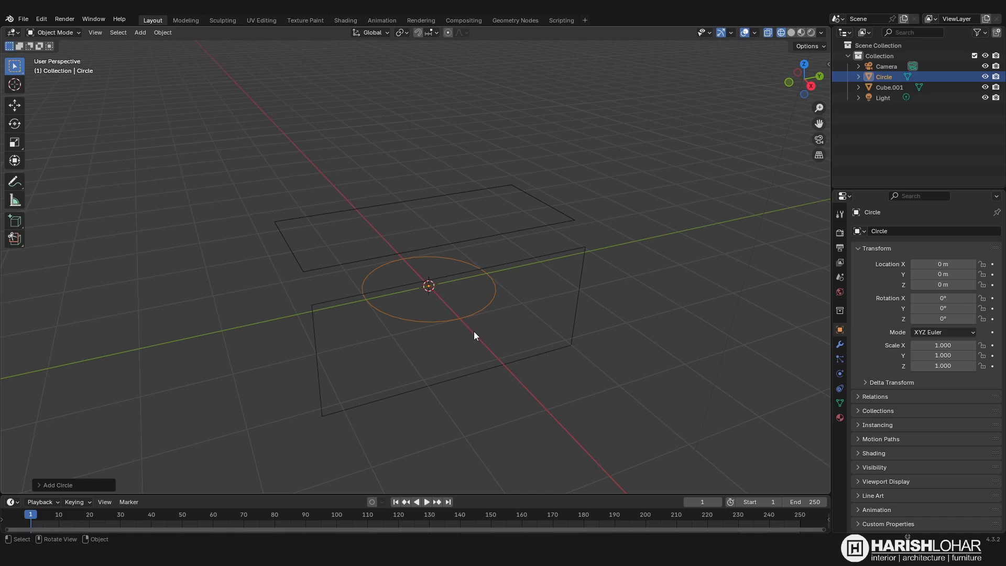
key("r")
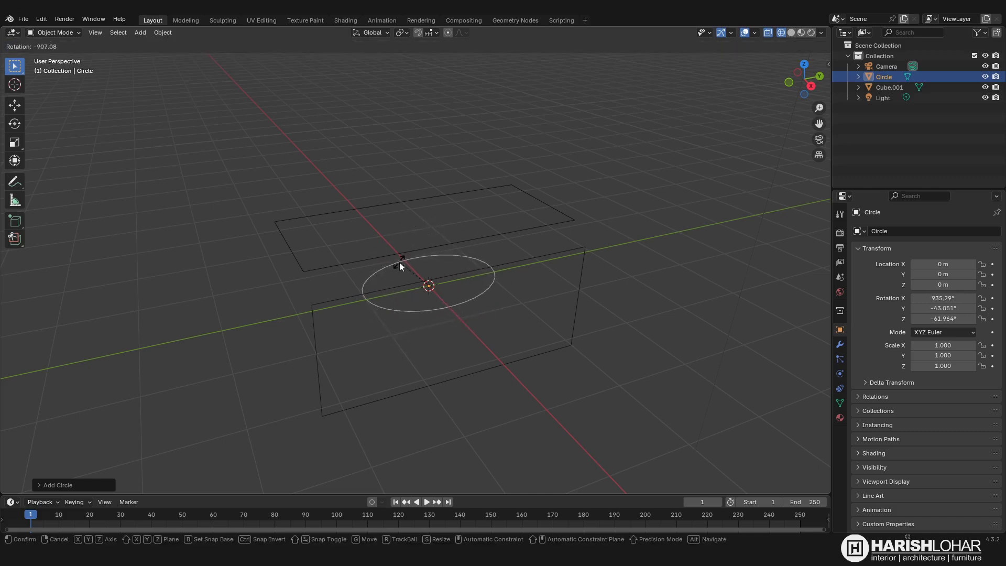
right_click(399, 262)
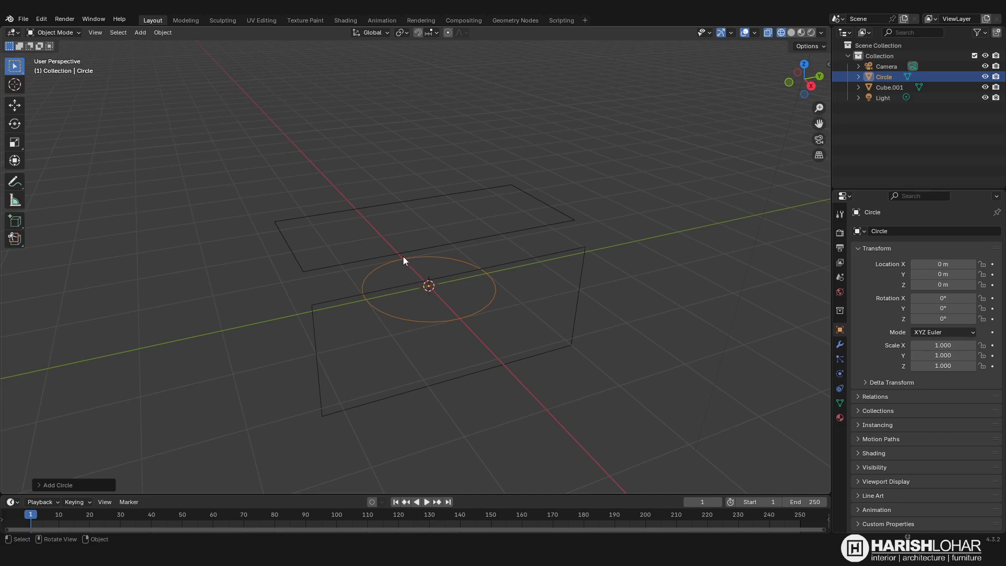
key("Tab")
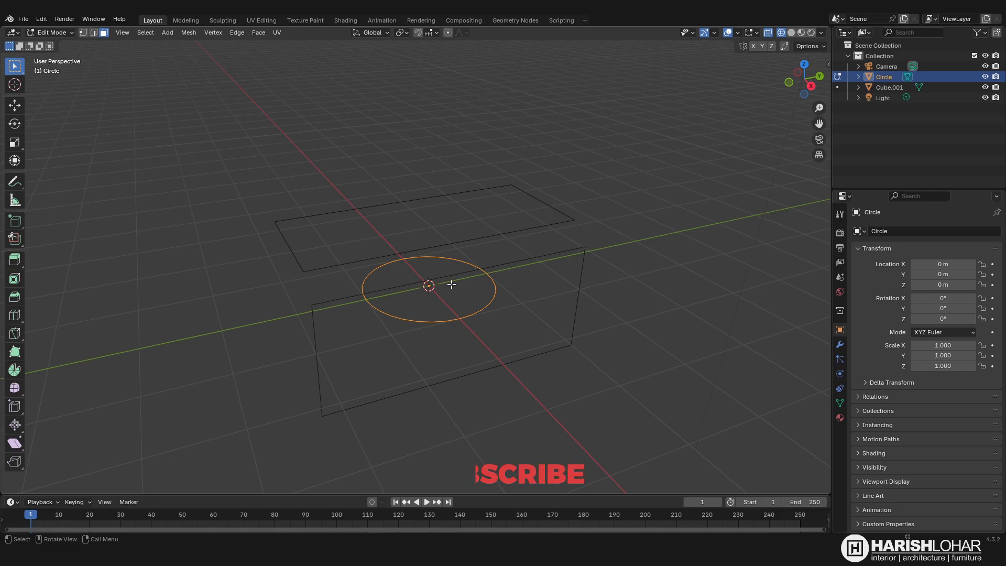
- Shift the circle's vertices 1 m along X and place the circle at −1, −2, 1 m
key("g")
type("x")
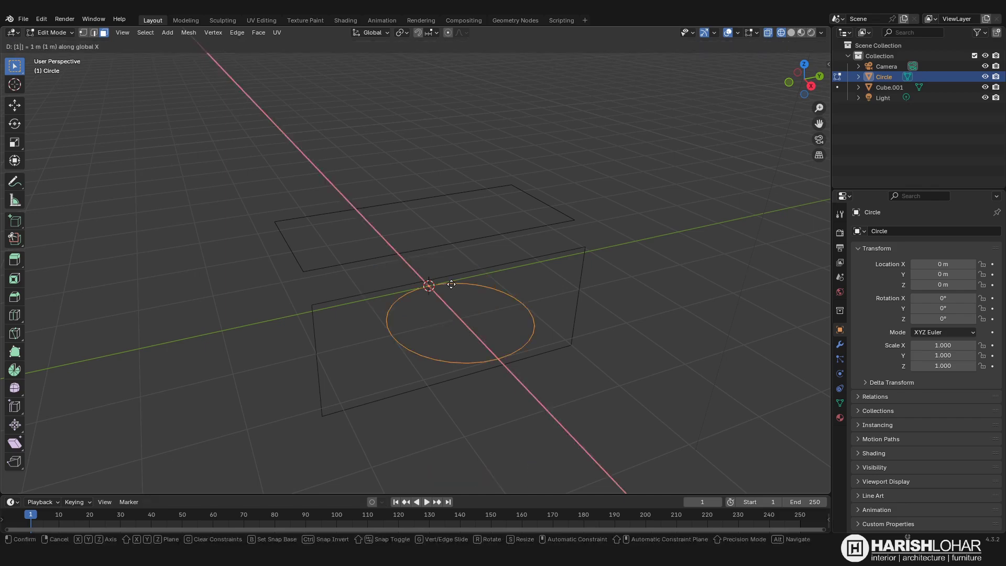
type("1")
key("Return")
key("Tab")
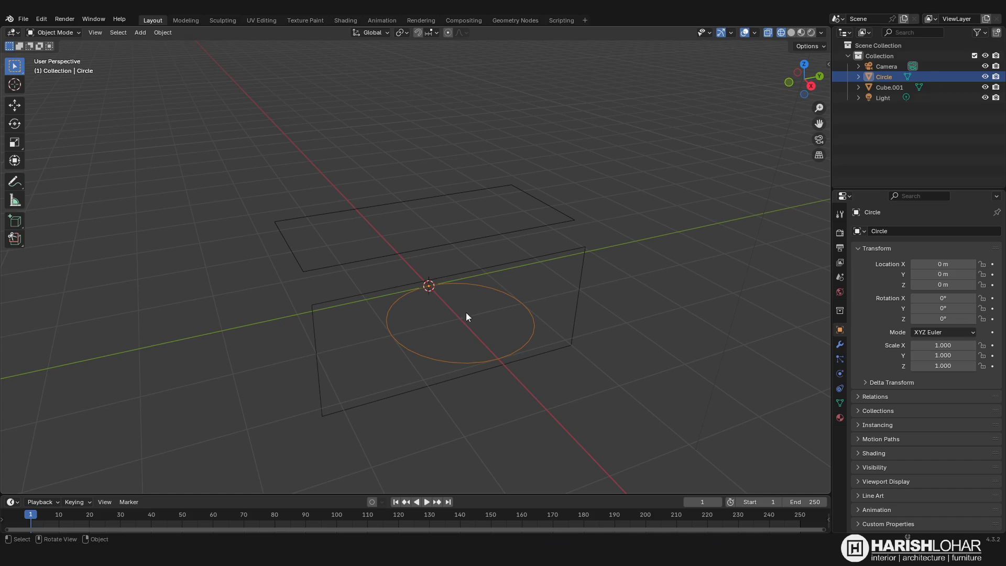
key("r")
key("Escape")
key("g")
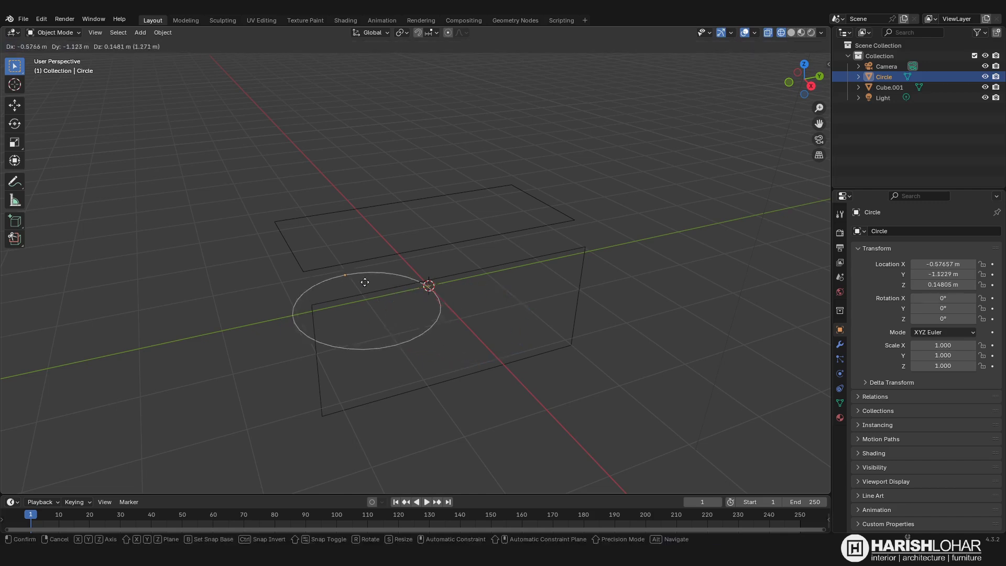
left_click(284, 231)
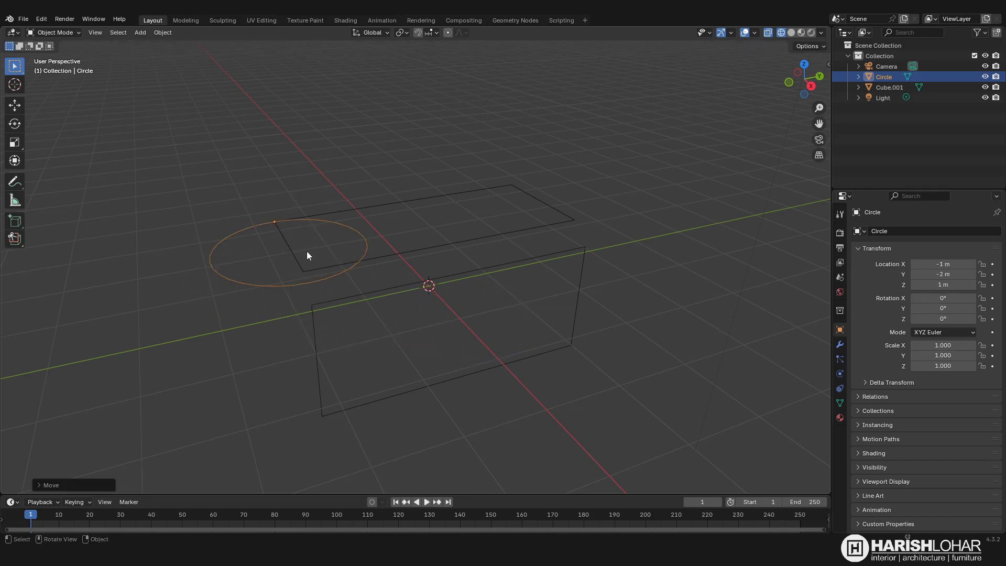
- From the front view, tilt the circle 45° about the Y axis
key("KP_7")
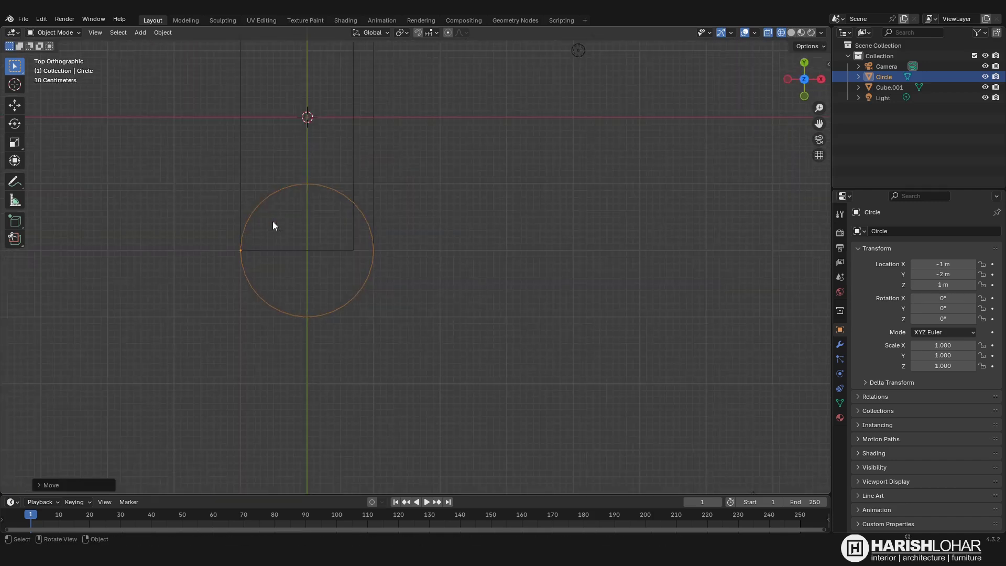
key("KP_1")
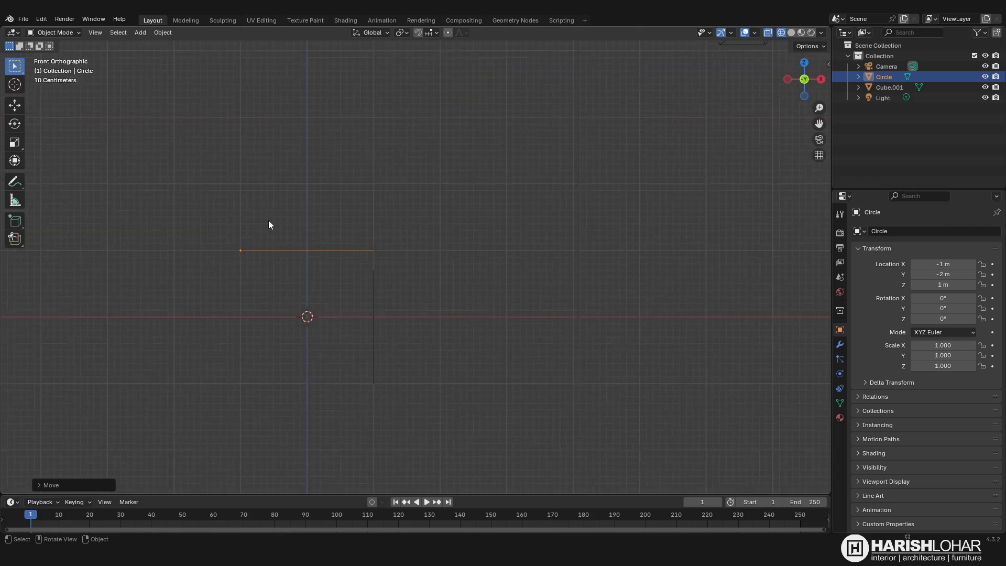
scroll(374, 277, "up", 2)
middle_click_drag(374, 276, 432, 262, "shift")
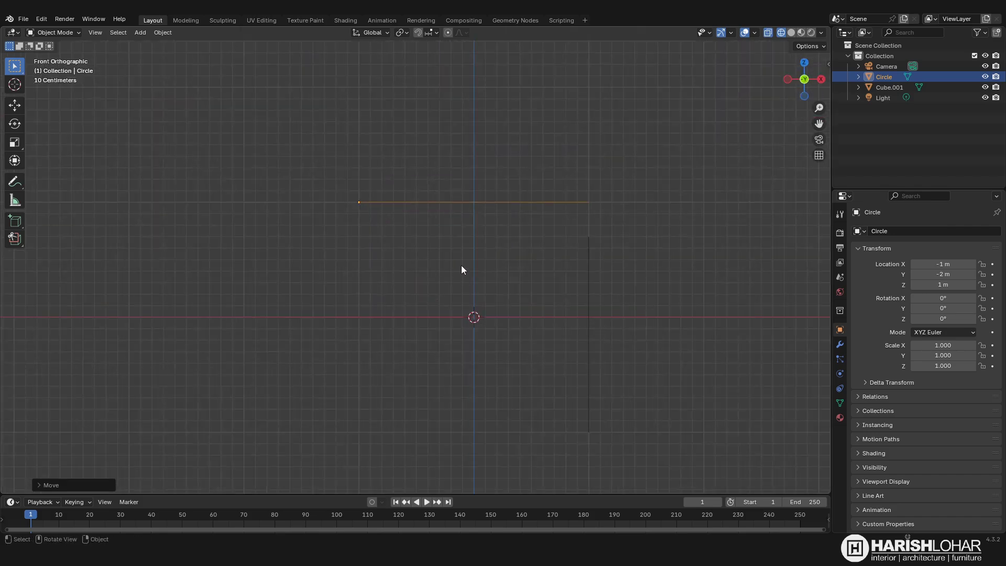
scroll(461, 265, "down", 1)
type("r")
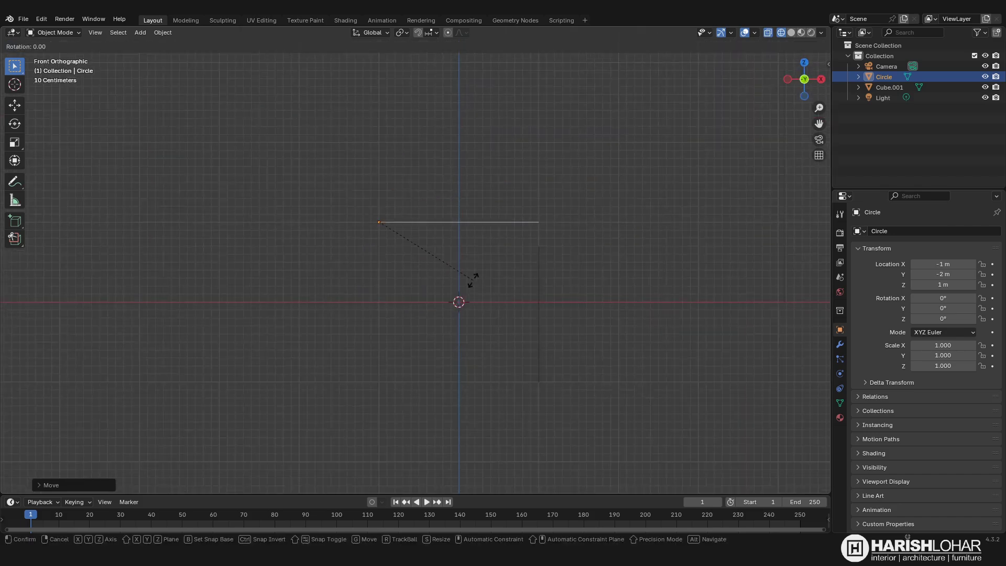
type("45")
key("Return")
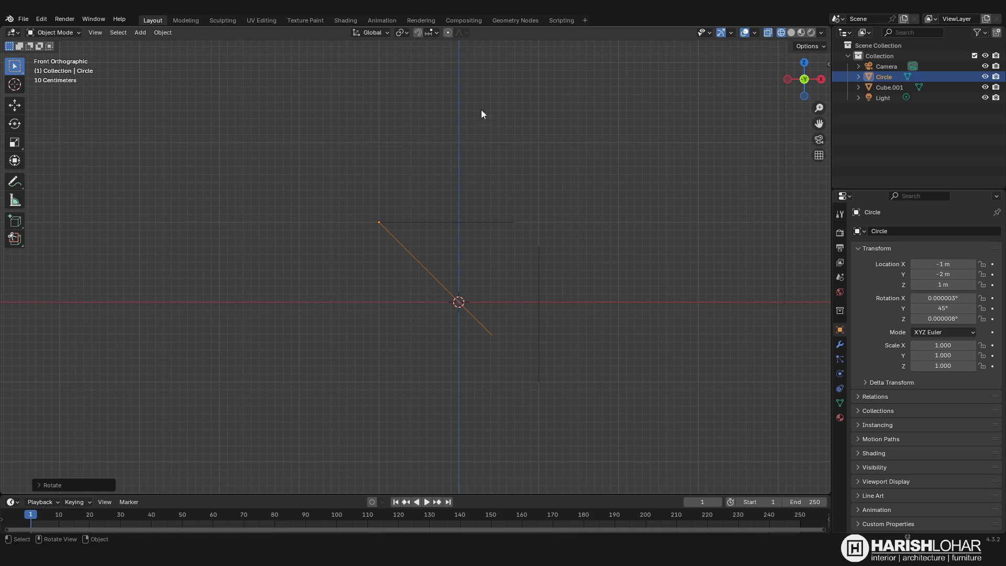
- Set snapping to Vertex and scale the circle to 1.414, snapping to the slab corner
left_click(428, 33)
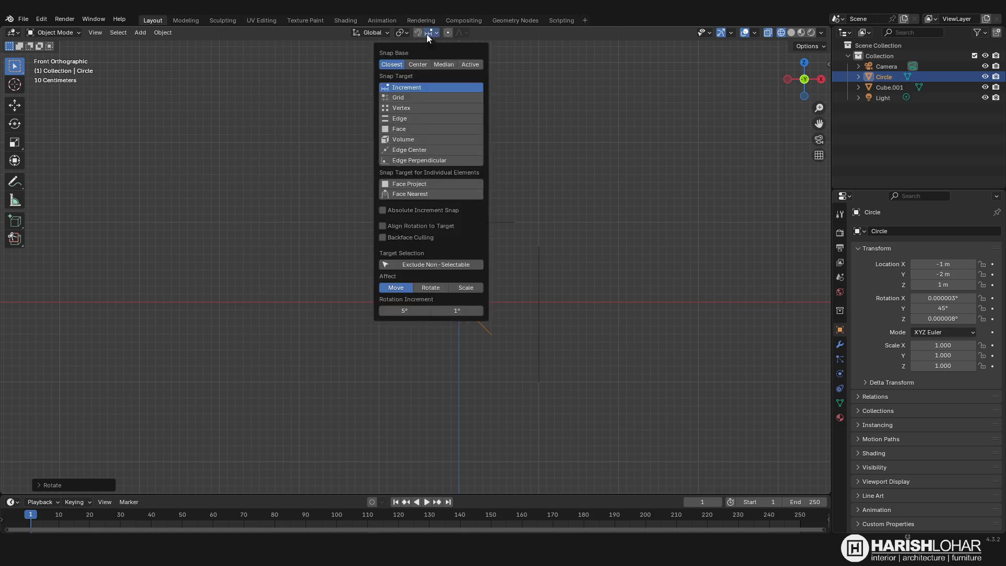
left_click(399, 108)
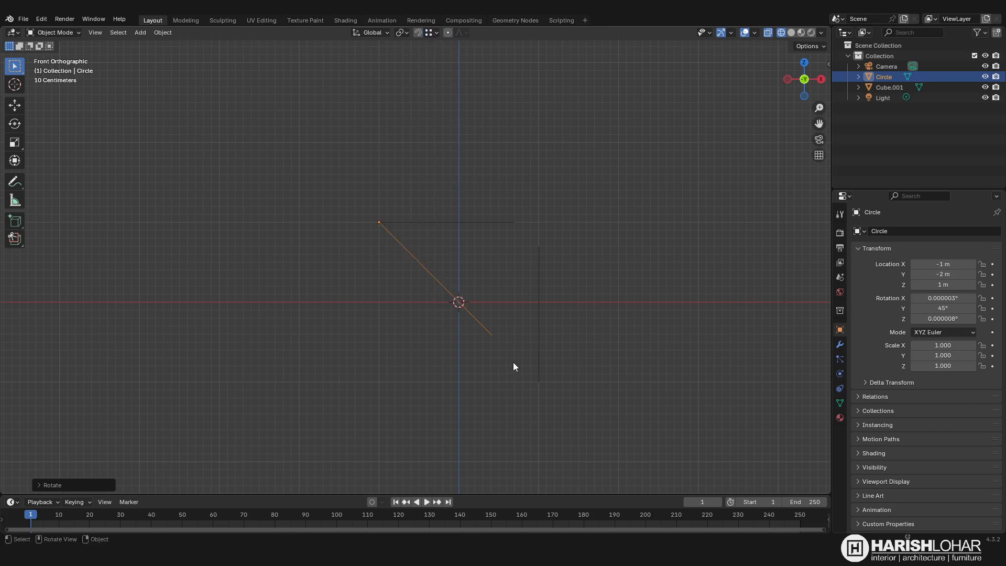
key("s")
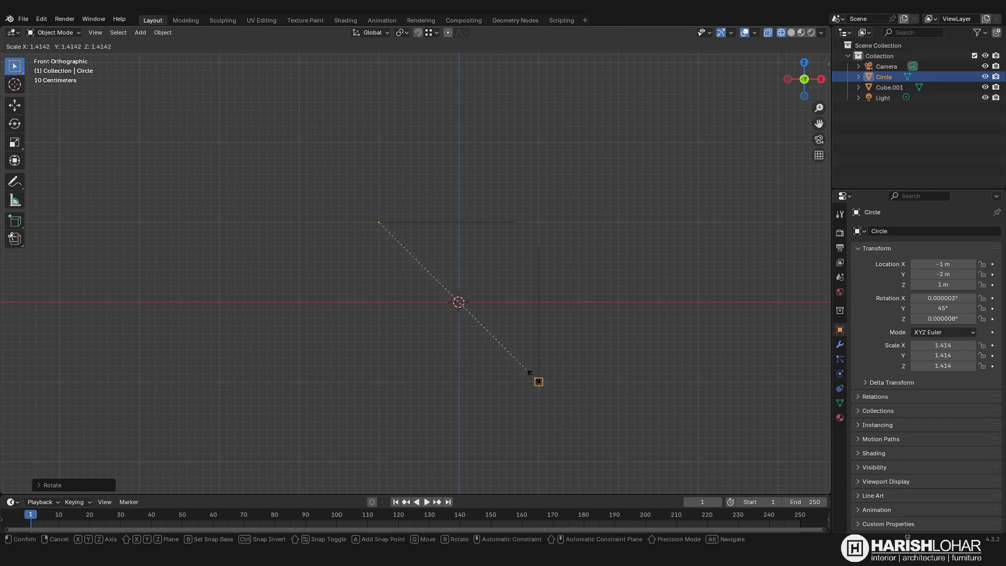
left_click(537, 379)
middle_click_drag(536, 350, 442, 336)
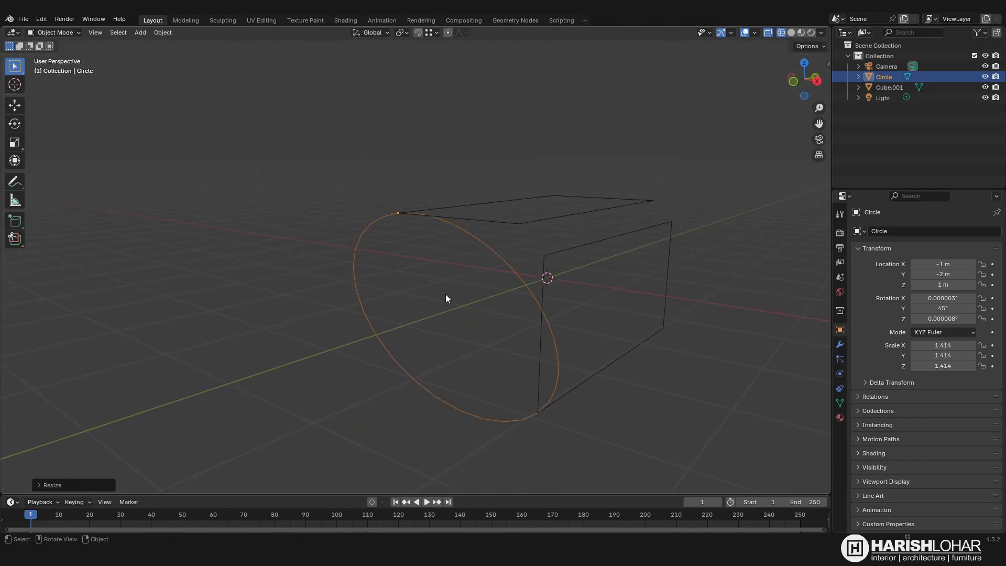
key("KP_1")
- Duplicate the circle, move the copy to X 0.70005 m and scale it to 0.212
left_click(14, 105)
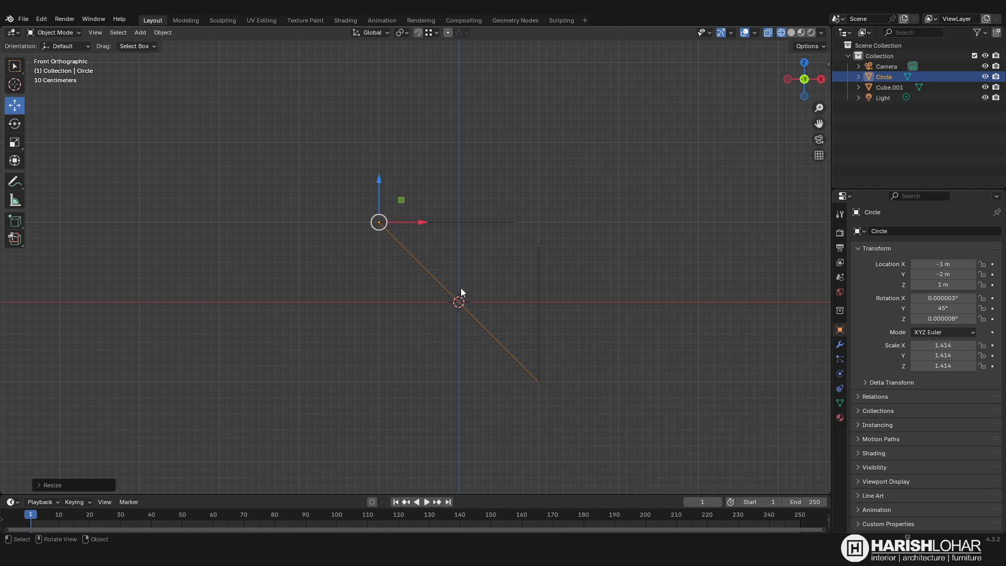
key("shift+d")
right_click(412, 232)
left_click_drag(413, 228, 548, 227)
key("s")
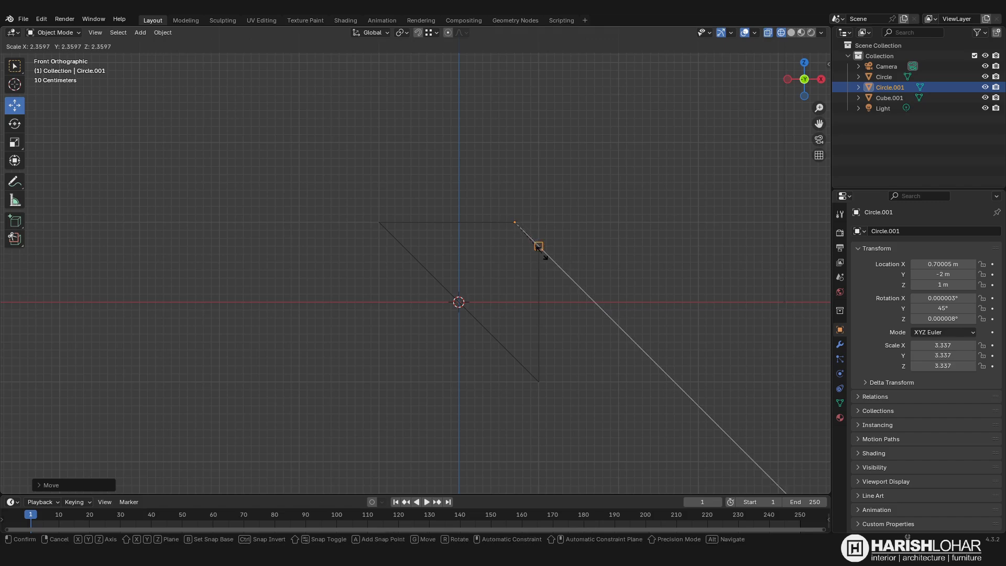
left_click(541, 243)
- Switch to Solid shading and add the large circle to the selection
middle_click_drag(541, 246, 822, 18)
left_click(794, 33)
middle_click_drag(538, 240, 440, 378)
left_click(433, 386, "shift")
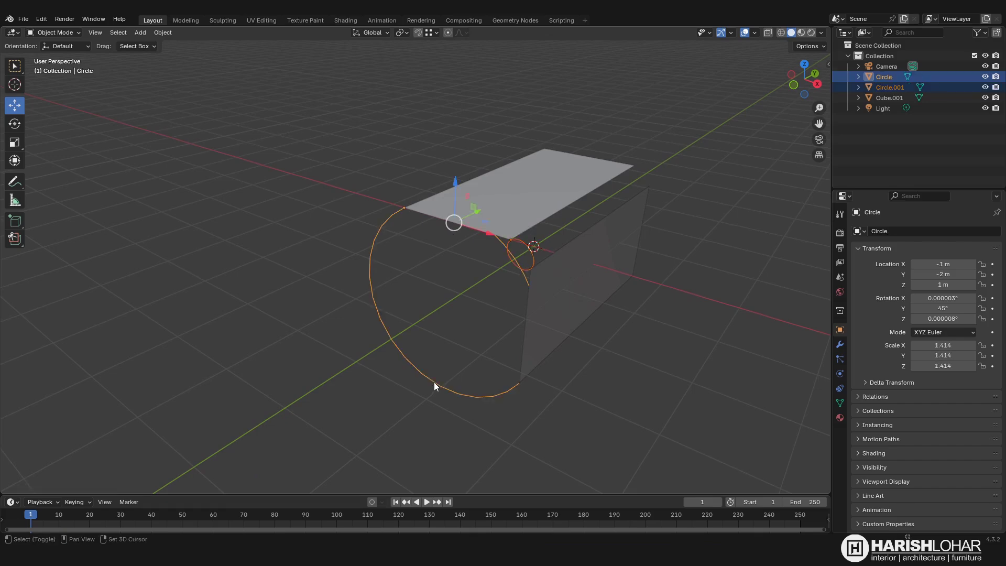
- Join the small circle into the large one and view from the top in wireframe
key("ctrl+j")
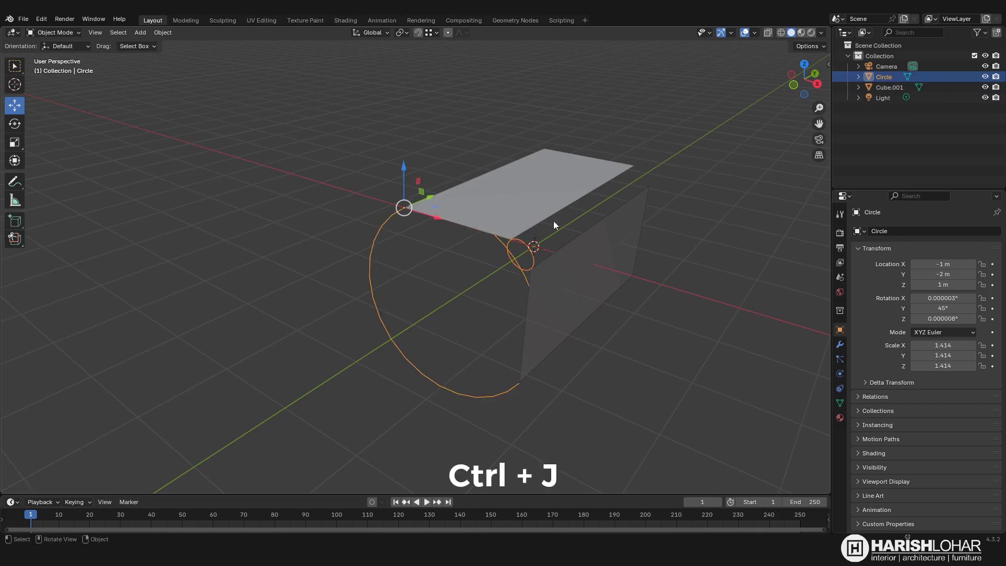
key("KP_7")
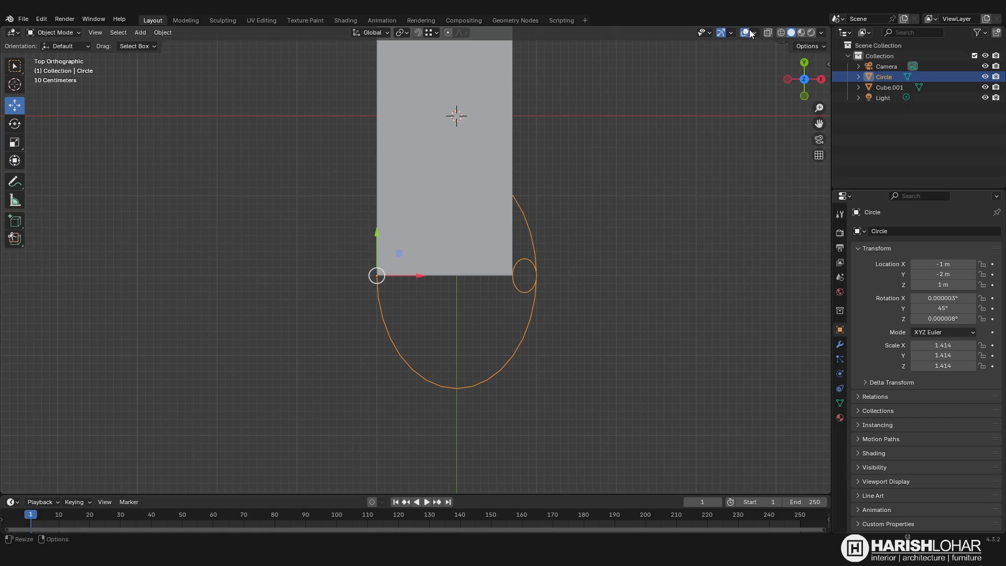
left_click(781, 32)
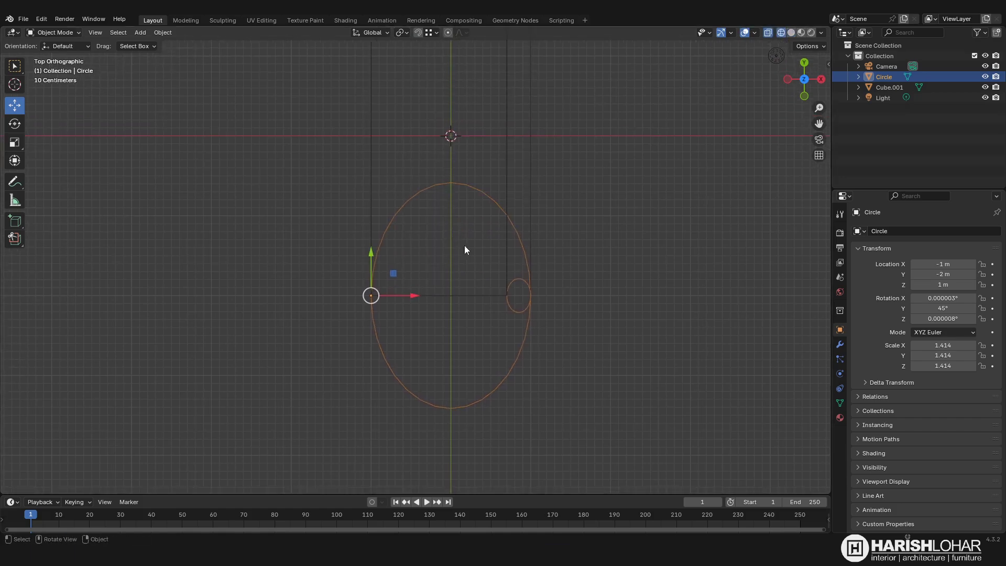
- In Edit Mode, box-select the upper halves of both circles and delete those vertices
key("Tab")
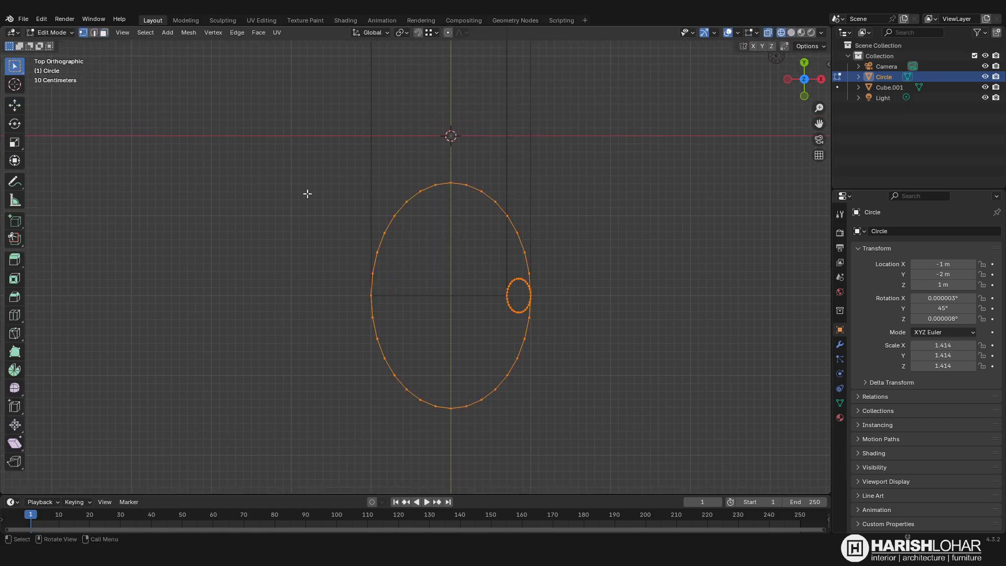
scroll(561, 265, "up", 2)
middle_click_drag(568, 321, 567, 370)
key("KP_7")
left_click_drag(607, 381, 267, 218)
scroll(530, 359, "up", 6)
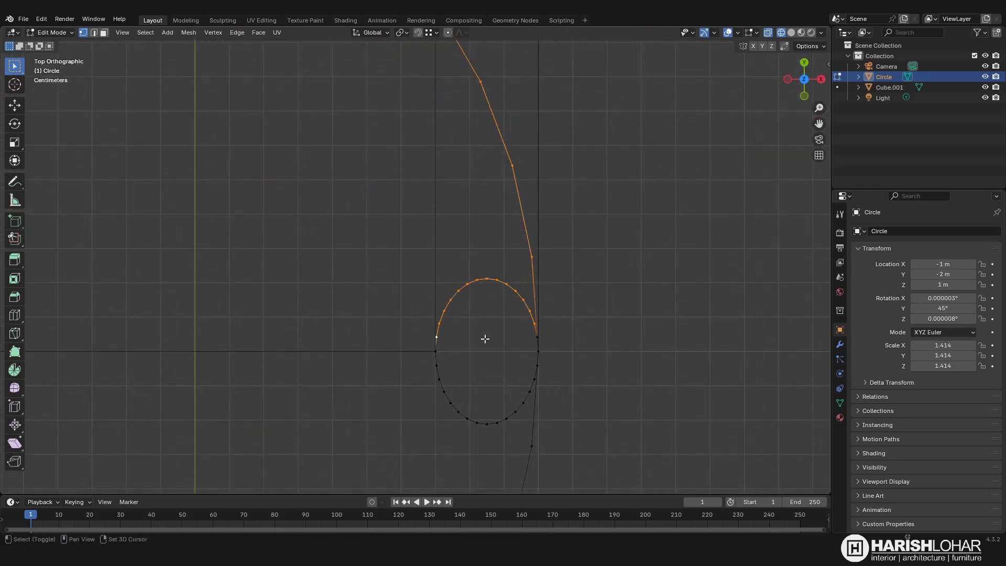
scroll(541, 341, "down", 6)
key("x")
left_click(494, 276)
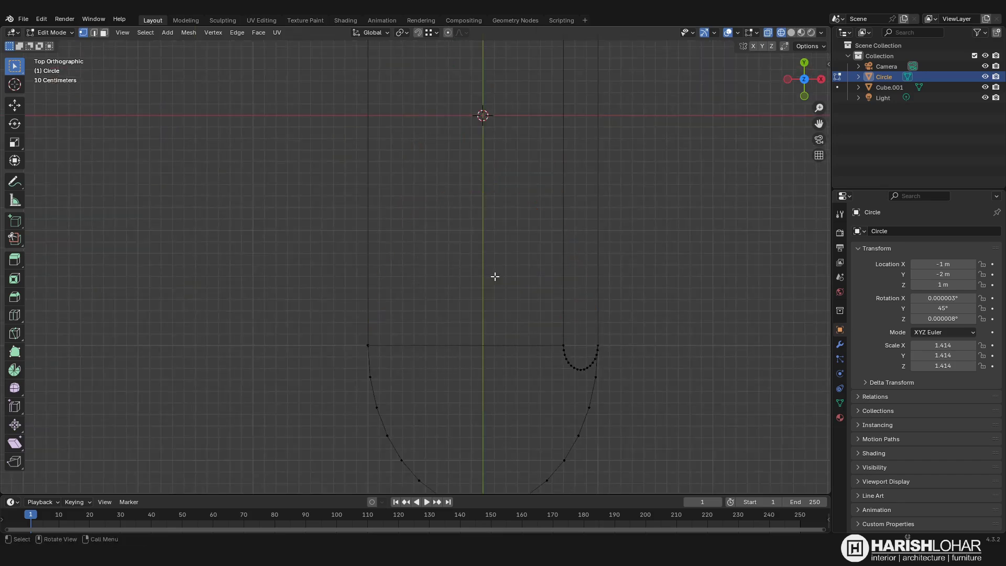
- Select both arcs, Bridge Edge Loops to fill them with faces, and view in Solid shading
scroll(500, 286, "down", 2)
key("Tab")
middle_click_drag(565, 397, 514, 346)
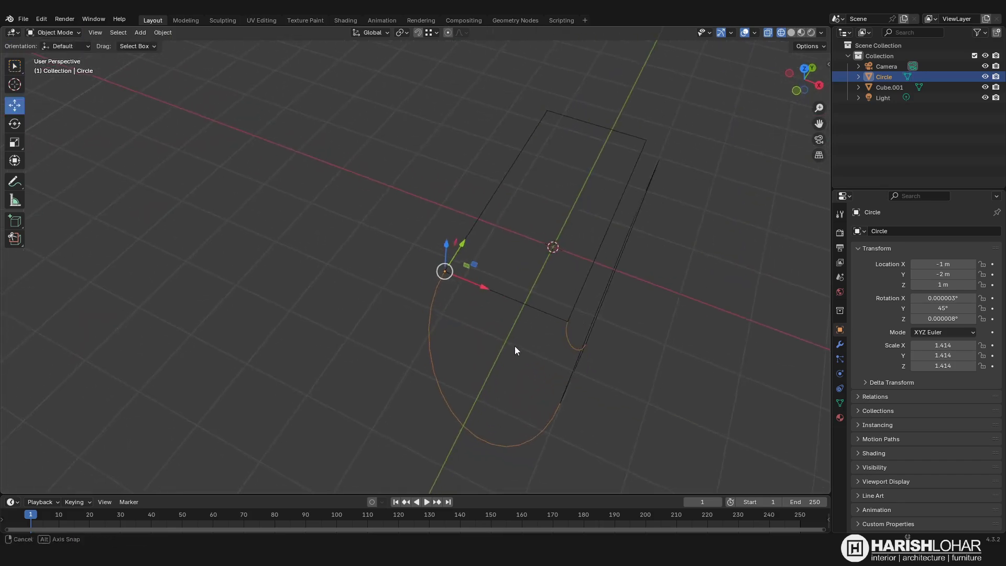
key("Tab")
key("a")
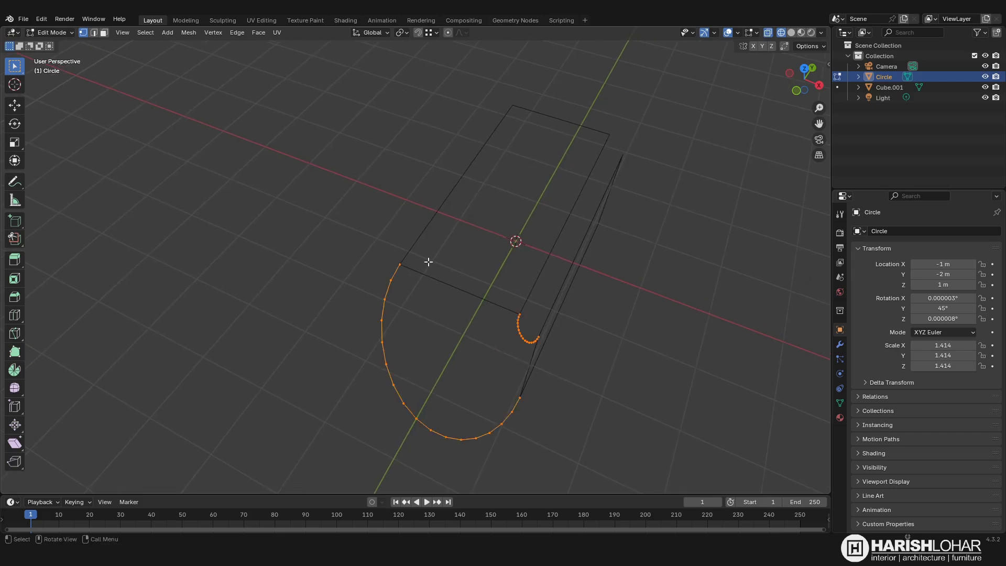
key("ctrl+e")
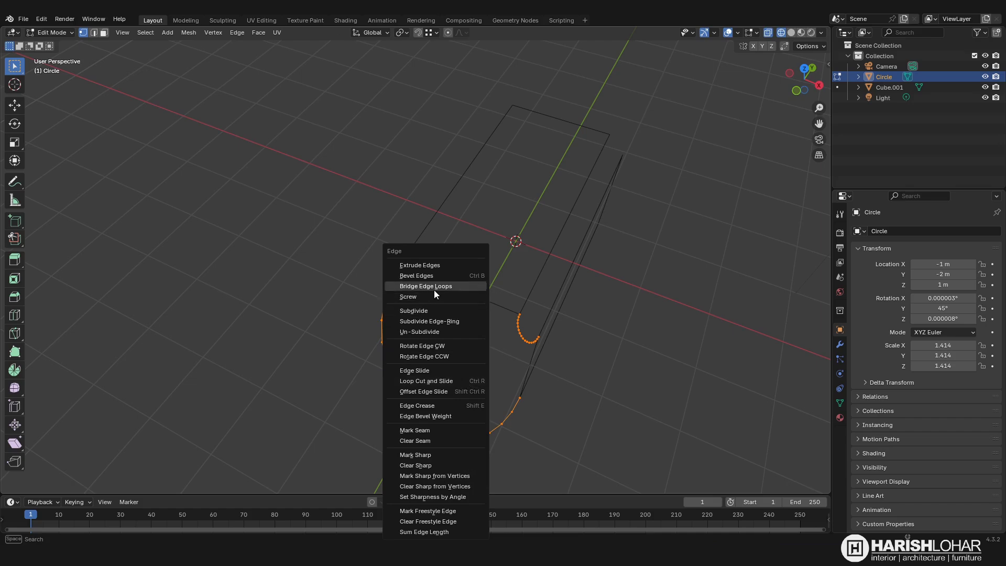
left_click(434, 289)
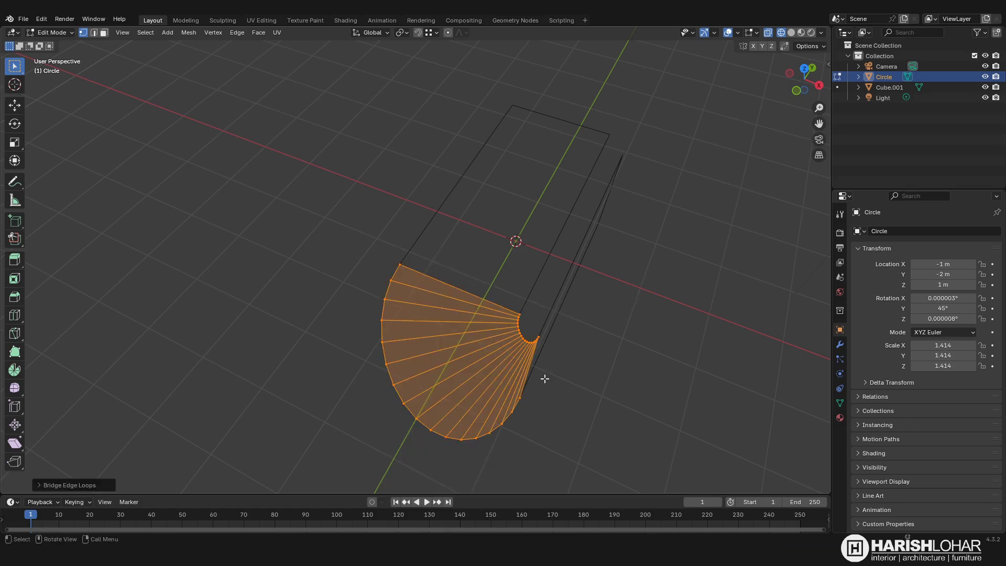
key("Tab")
mouse_move(539, 370)
middle_mouse_down()
mouse_move(576, 383)
mouse_move(569, 375)
middle_mouse_up()
left_click(791, 32)
- From the top view, duplicate the curved piece in place as Circle.001
scroll(537, 335, "up", 2)
middle_click_drag(537, 336, 498, 307, "shift")
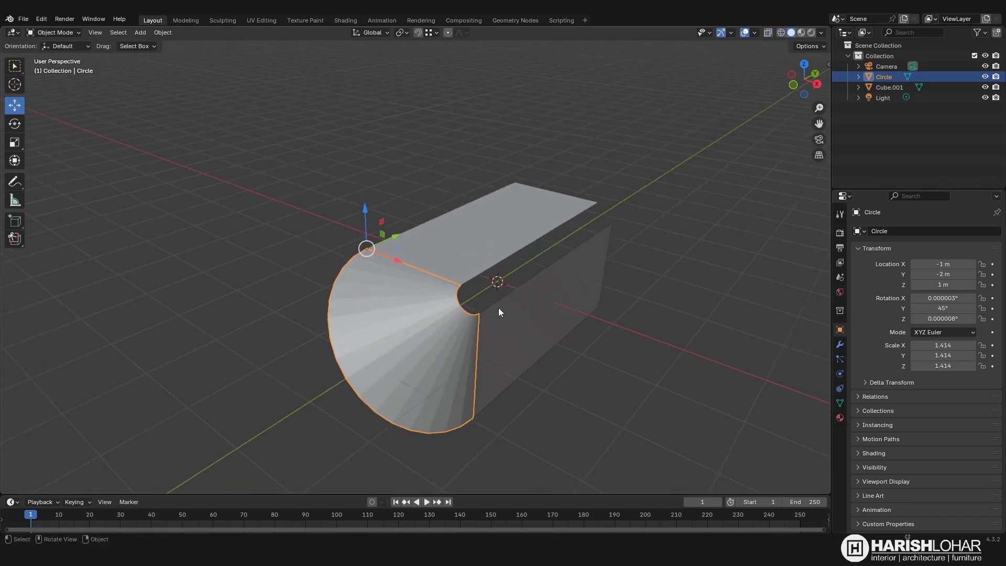
key("KP_7")
key("Tab")
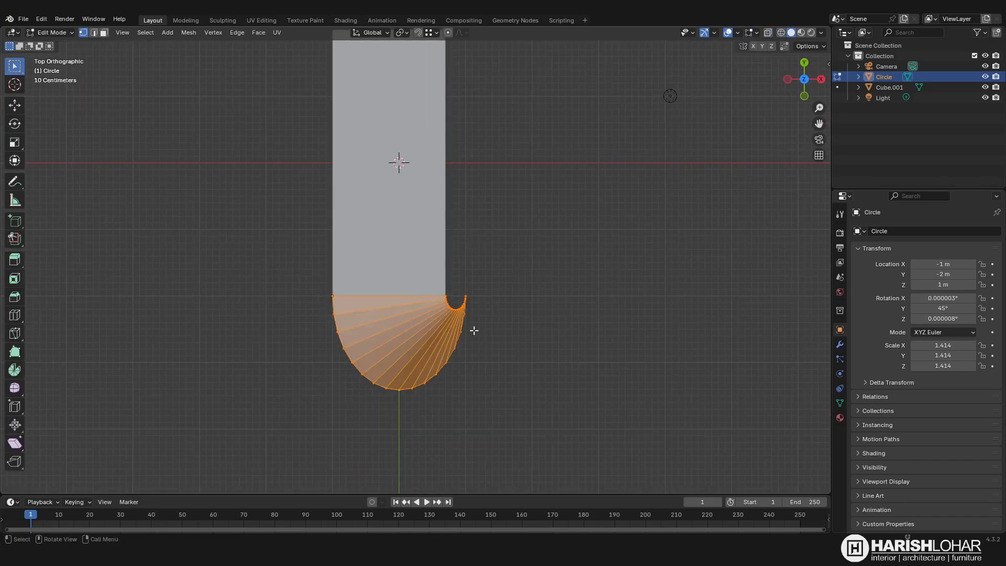
key("p")
left_click(417, 327)
key("Tab")
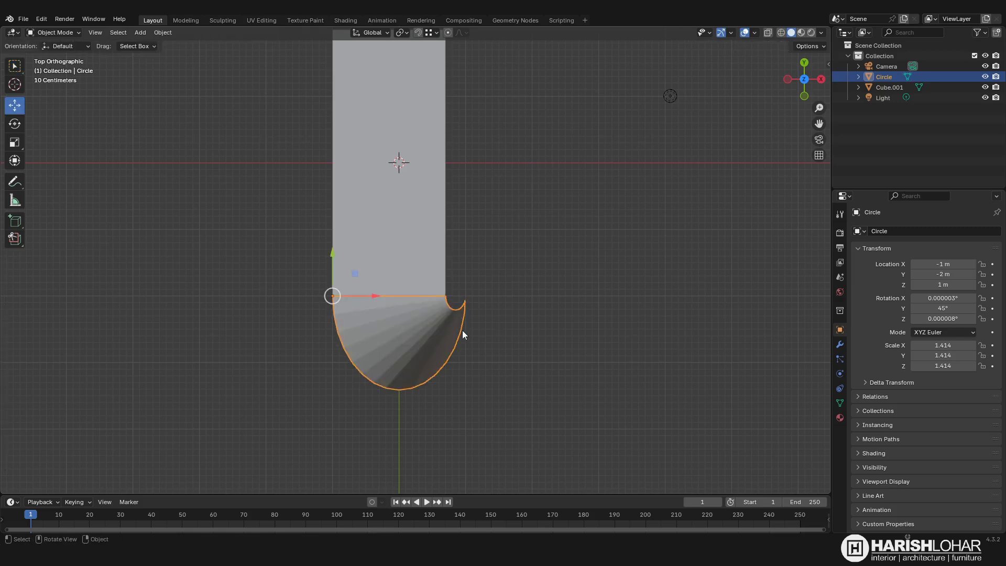
left_click(462, 330)
key("g")
left_click(469, 331)
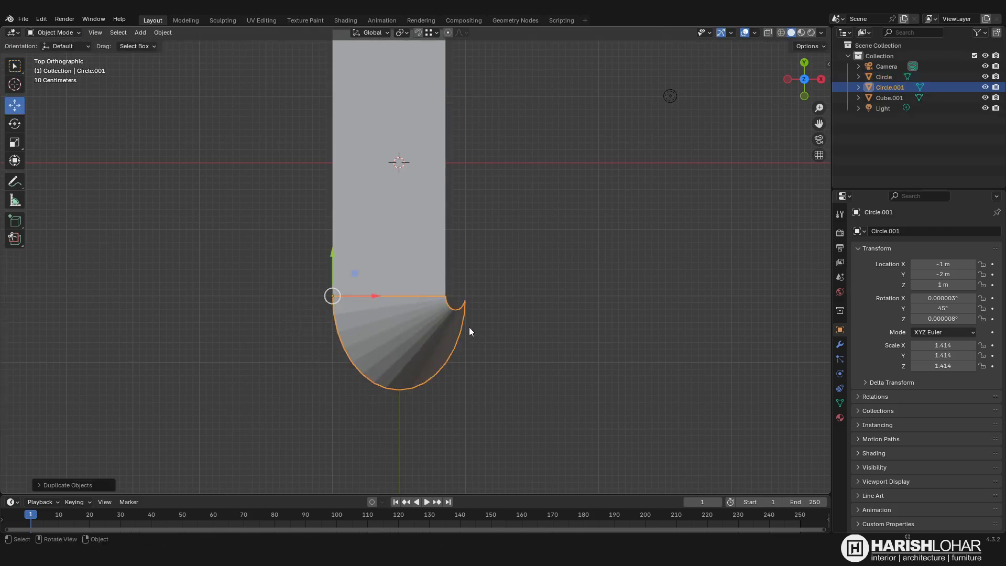
- Rotate the copy 180° and move it to the slab's far end at Y 2 m
type("r180")
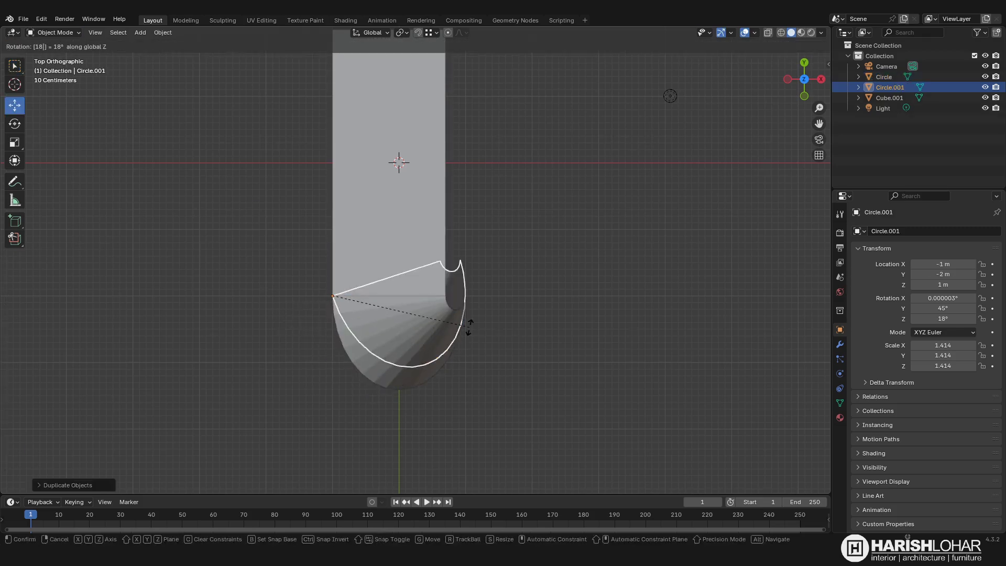
key("Return")
middle_click_drag(429, 293, 433, 357, "shift")
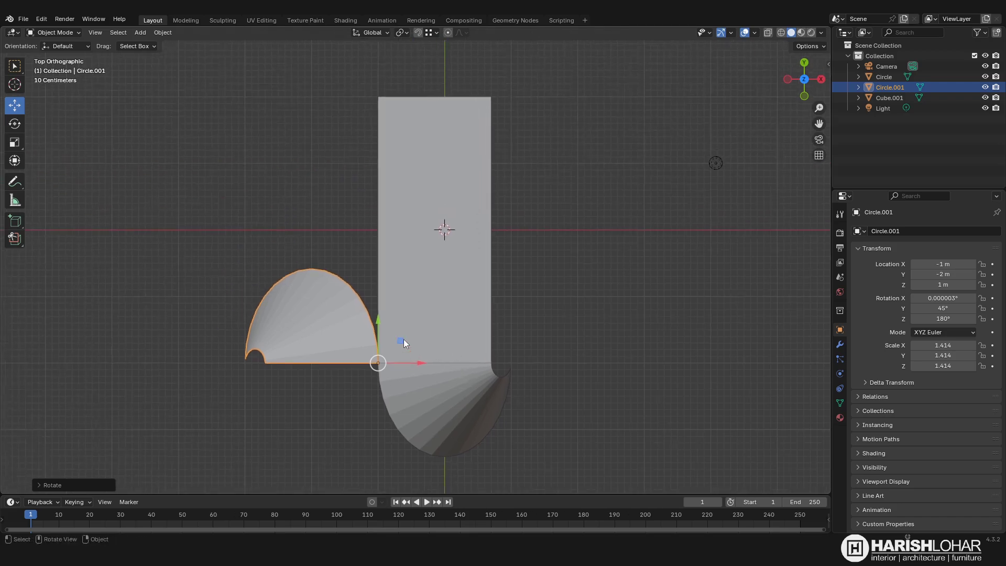
left_click_drag(401, 340, 490, 96)
middle_click_drag(518, 199, 475, 365)
- In Edit Mode, slide the slab's end face about 0.33 m along Y
left_click(530, 372)
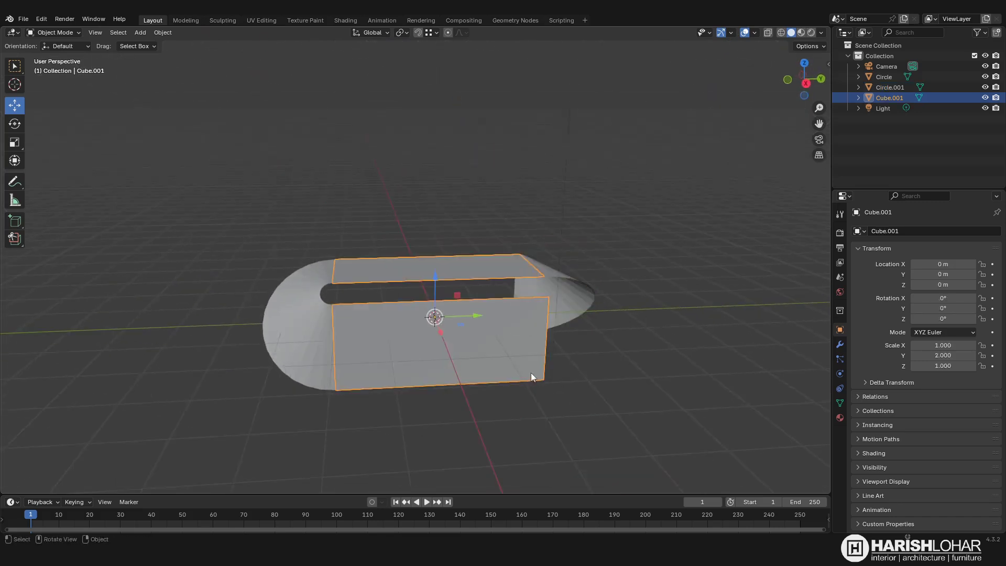
key("Tab")
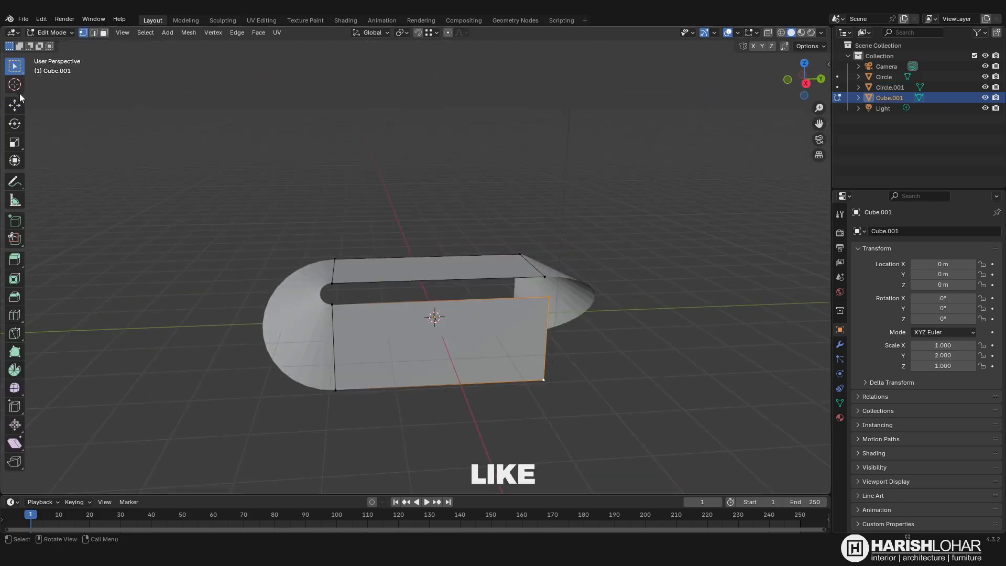
left_click(15, 104)
left_click_drag(584, 338, 502, 341)
key("Tab")
- Select the slab with Circle.001 and Circle and join them into one object, Circle
middle_click_drag(502, 341, 505, 308)
left_click(347, 277, "shift")
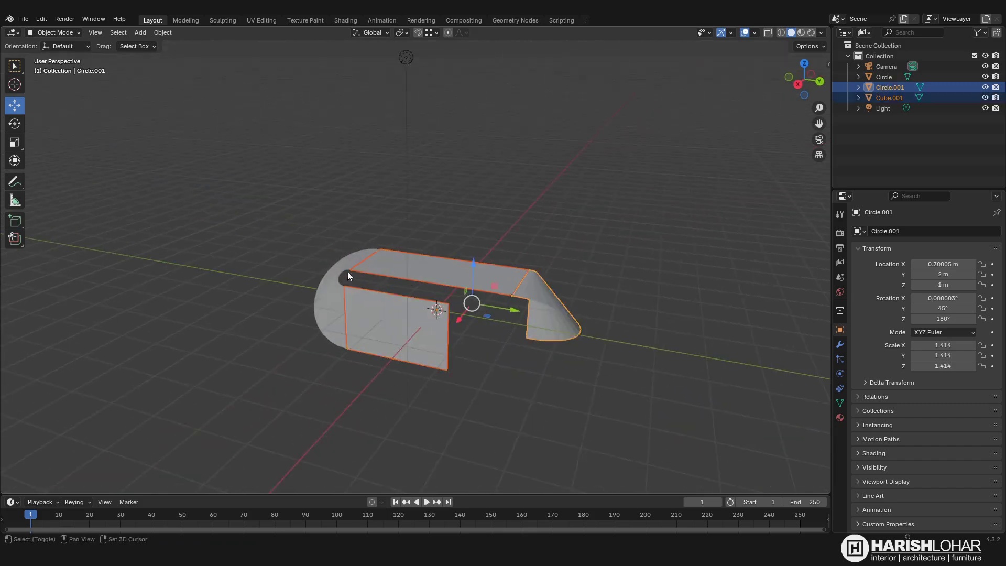
left_click(331, 287, "shift")
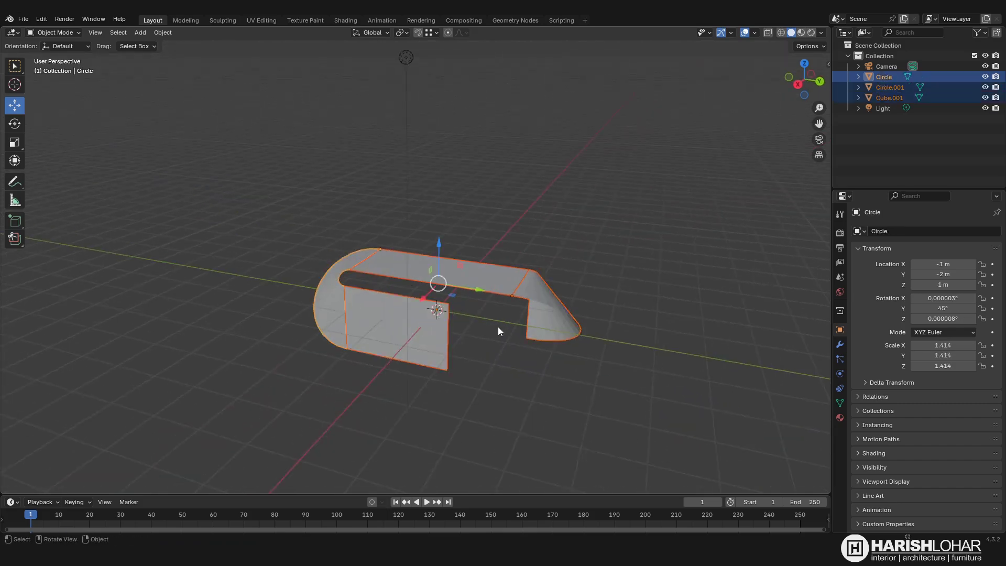
key("ctrl+j")
- Extrude the curved end's vertical edge about 1.078 m along Y into a flat side panel
key("Tab")
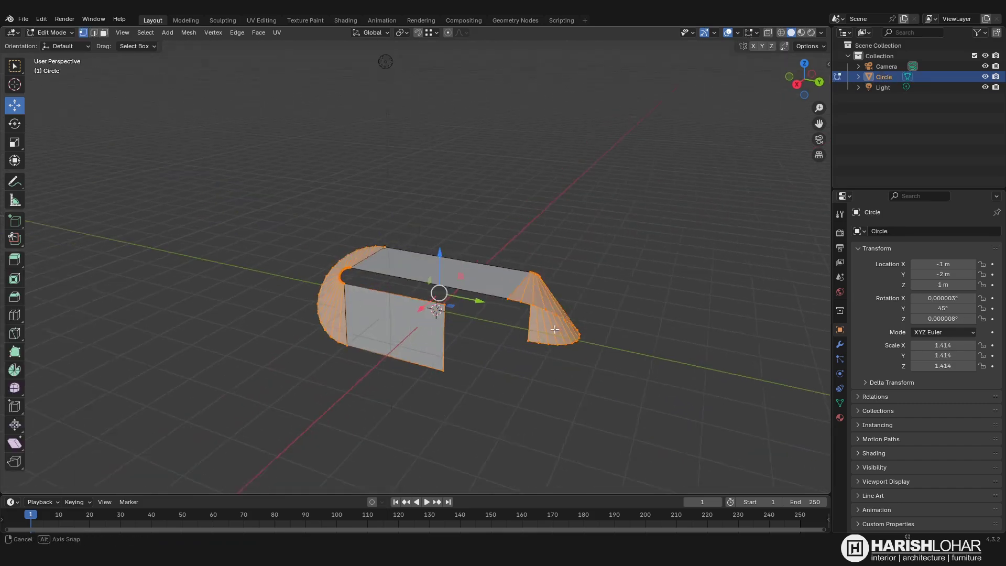
middle_click_drag(530, 340, 446, 325)
left_click(94, 32)
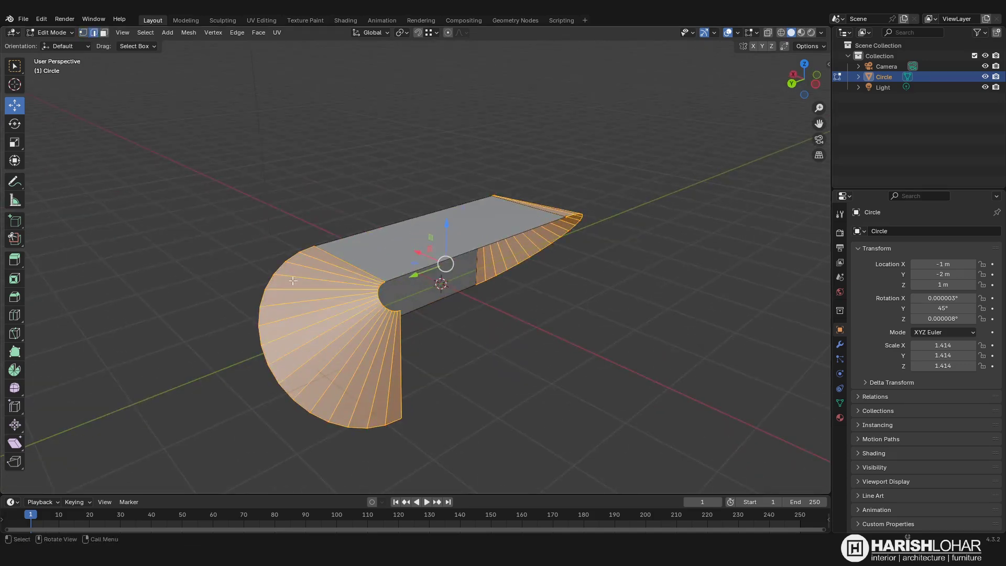
left_click(398, 407)
key("e")
key("y")
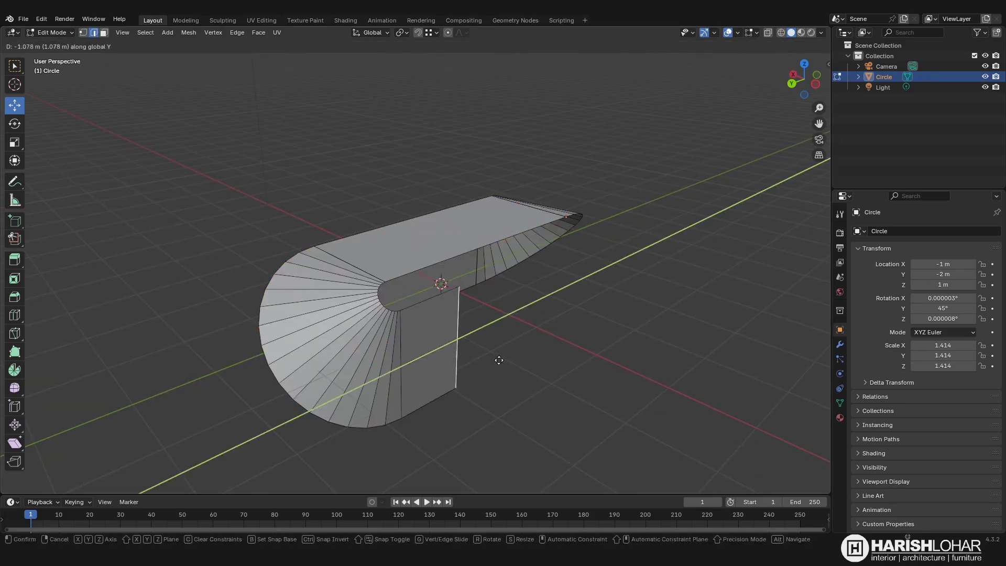
left_click(540, 344)
key("Tab")
middle_click_drag(540, 344, 494, 348)
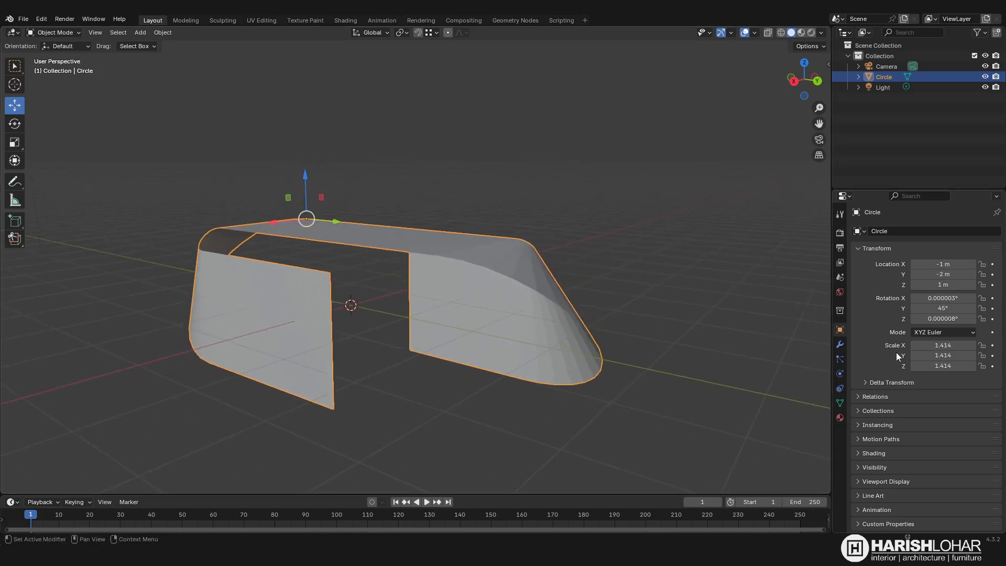
- Add a Solidify modifier to the joined shell with a Thickness of 0.2 m
left_click(840, 345)
left_click(916, 231)
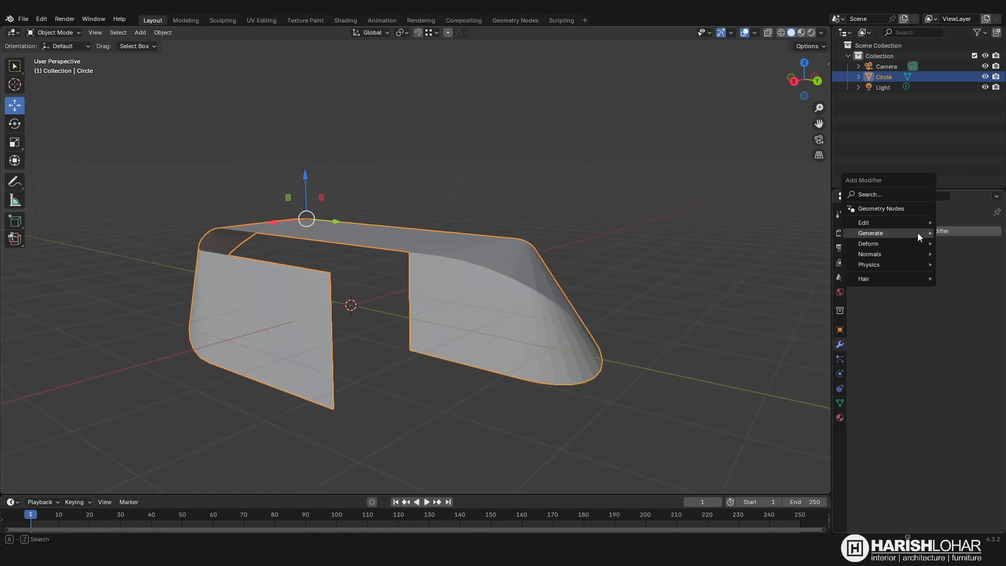
mouse_move(914, 233)
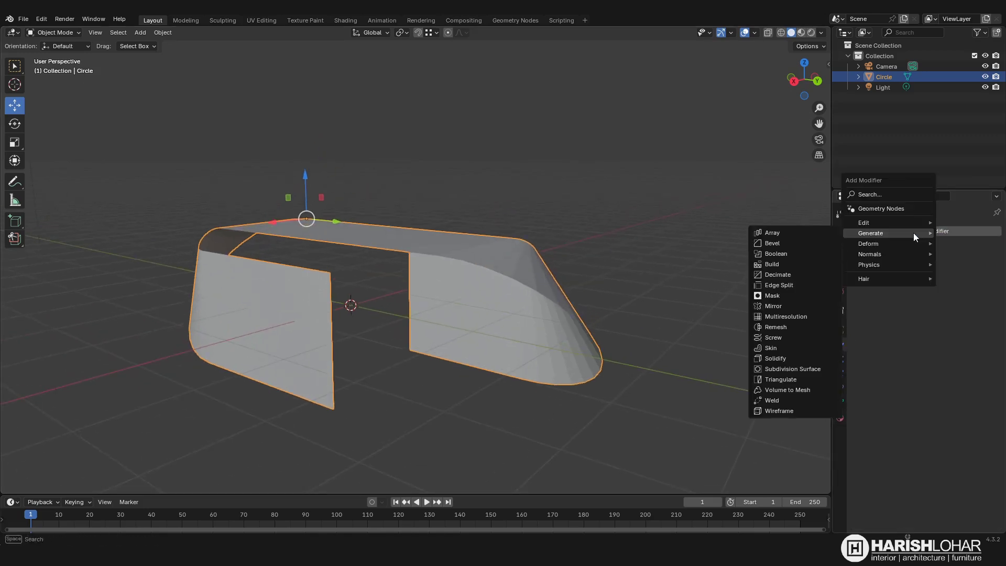
left_click(797, 360)
double_click(948, 277)
type("0.2")
key("Return")
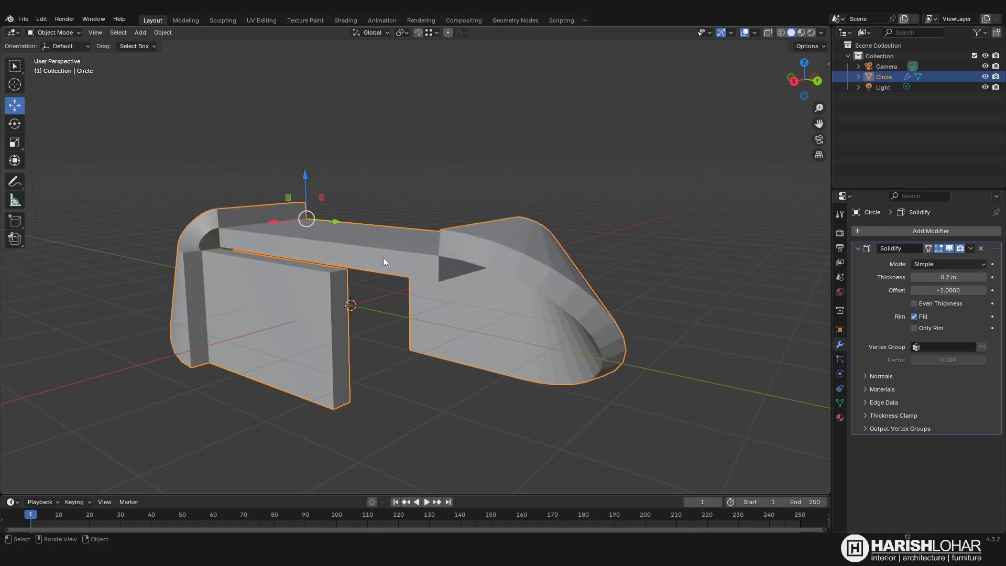
key("Tab")
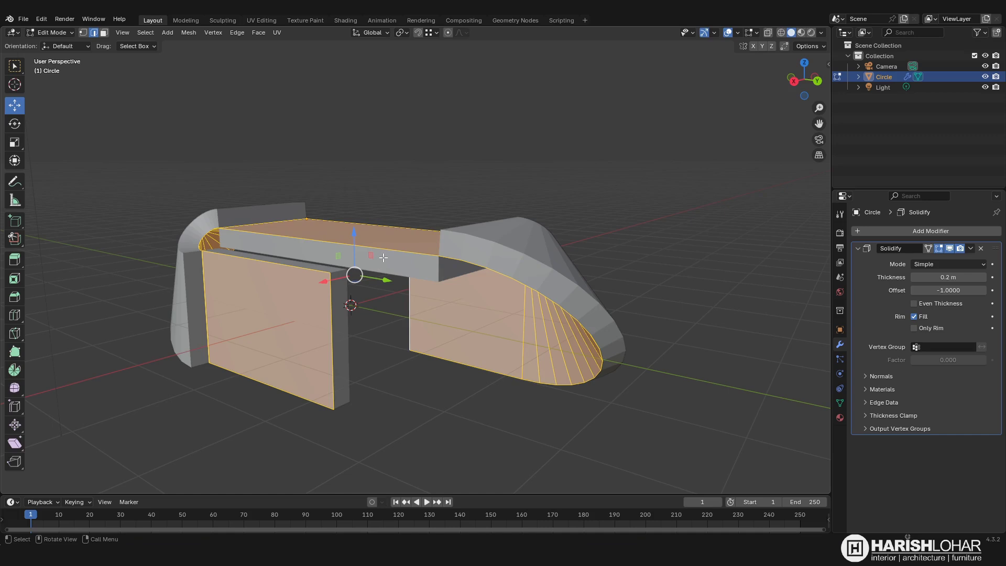
- Recalculate the mesh normals so all faces point consistently outward
key("shift+n")
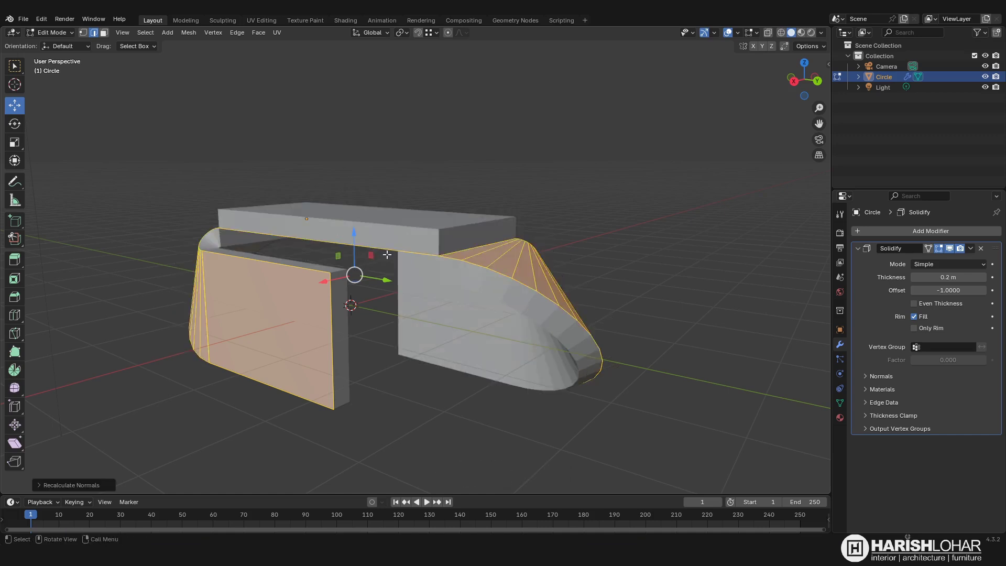
middle_click_drag(424, 258, 456, 239)
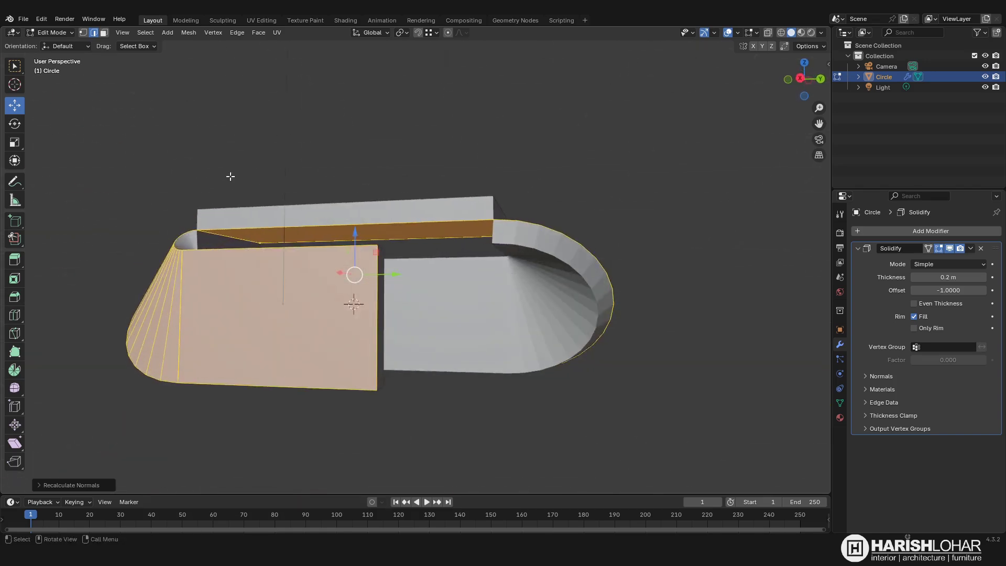
middle_click_drag(231, 176, 210, 157)
- Select the back strip face and recalculate its normal with Inside ticked
left_click(103, 32)
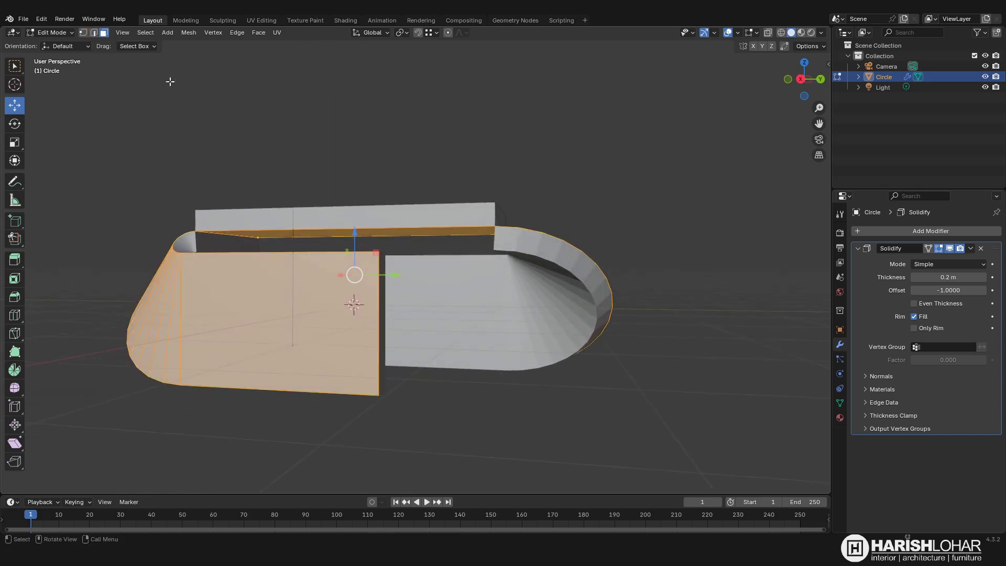
middle_click_drag(170, 82, 366, 183)
left_click(452, 234)
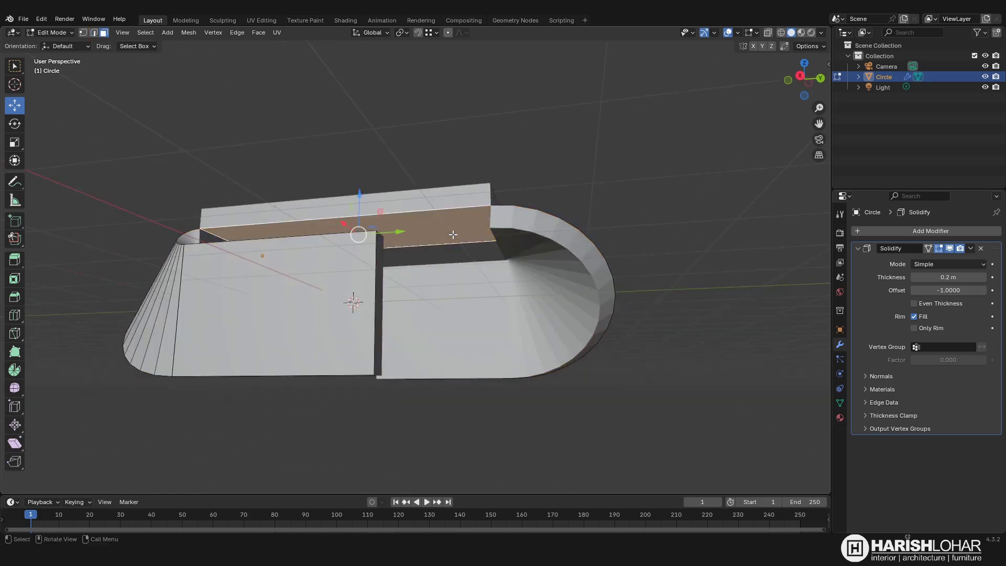
middle_click_drag(452, 234, 448, 226)
key("shift+n")
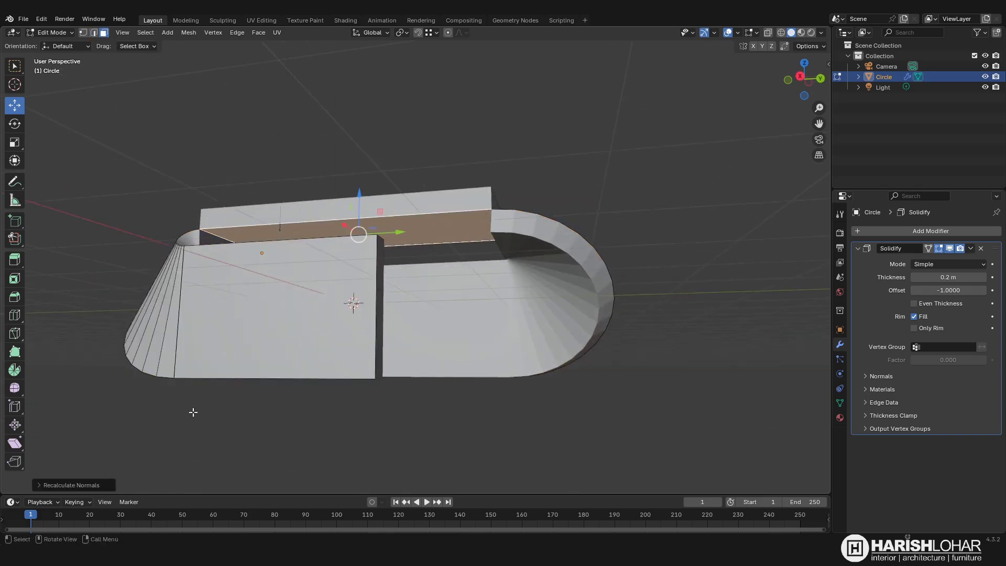
left_click(39, 485)
left_click(98, 481)
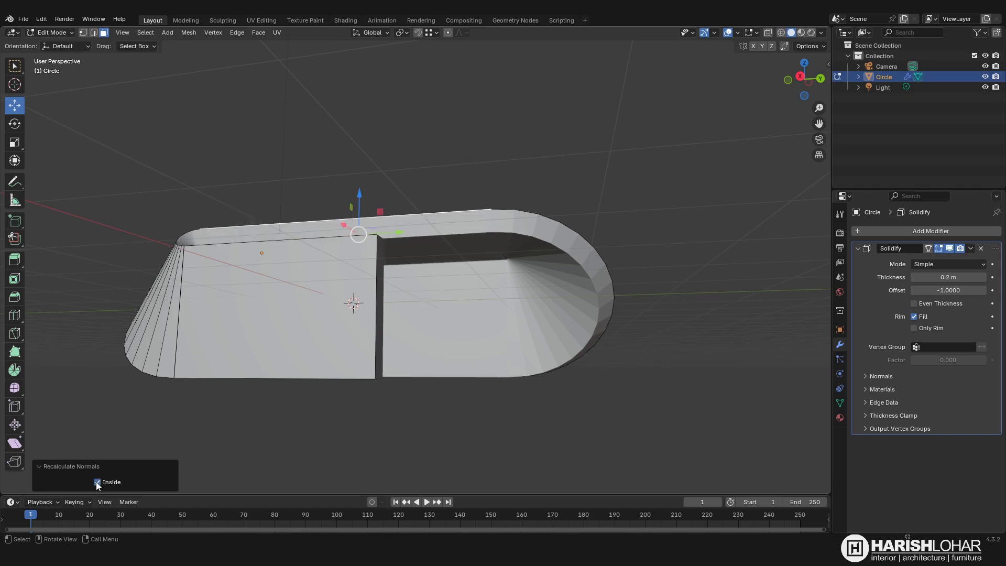
mouse_move(467, 309)
middle_mouse_down()
mouse_move(486, 290)
mouse_move(403, 280)
middle_mouse_up()
key("Tab")
left_click(955, 278)
- Change the Solidify thickness from 0.2 m to 0.1 m
key("BackSpace")
type("0.1")
key("Return")
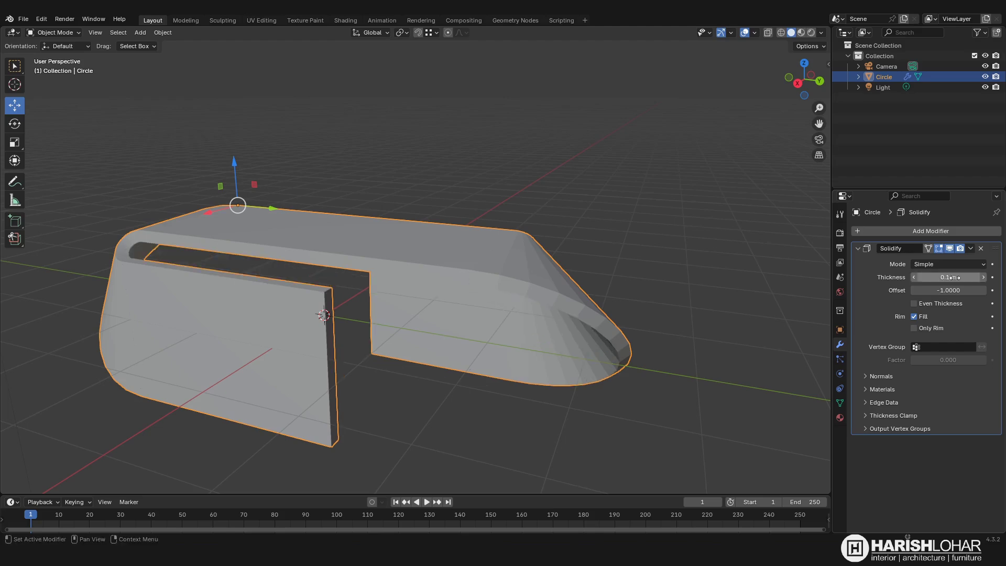
middle_click_drag(317, 350, 334, 336)
- Apply Shade Auto Smooth to the shell at a 30° angle
right_click(330, 346)
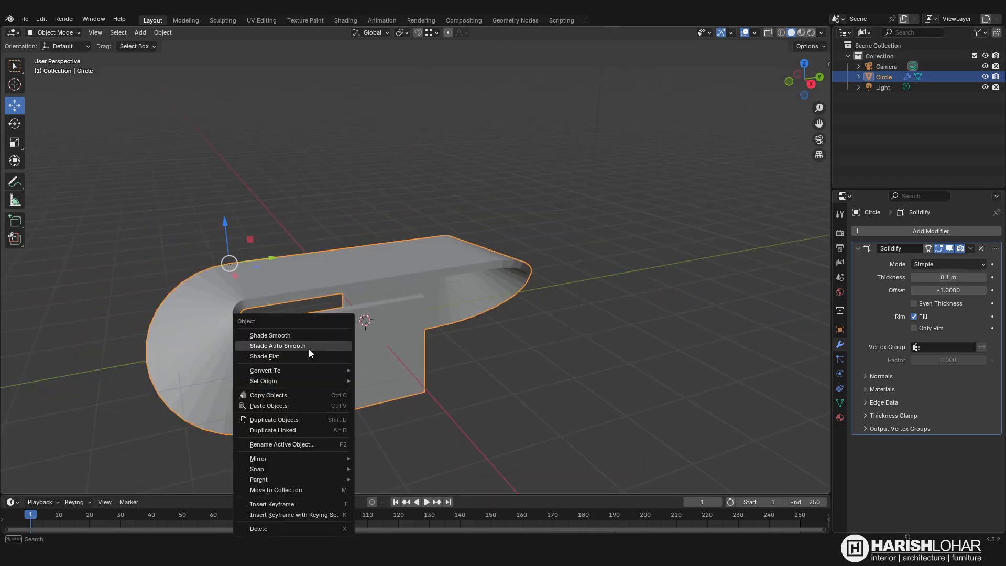
left_click(309, 348)
middle_click_drag(309, 349, 332, 347)
scroll(331, 350, "up", 2)
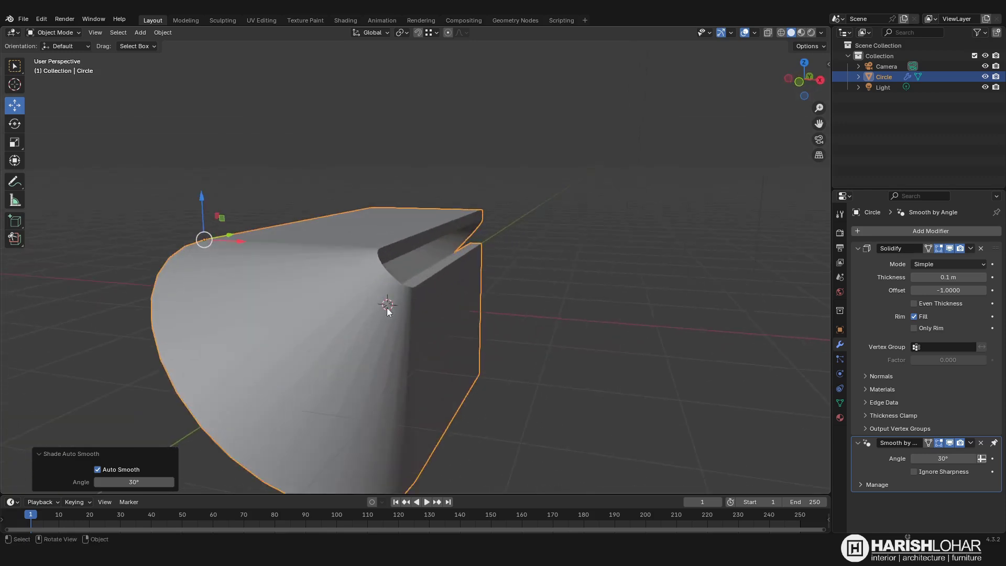
middle_click_drag(414, 318, 300, 323)
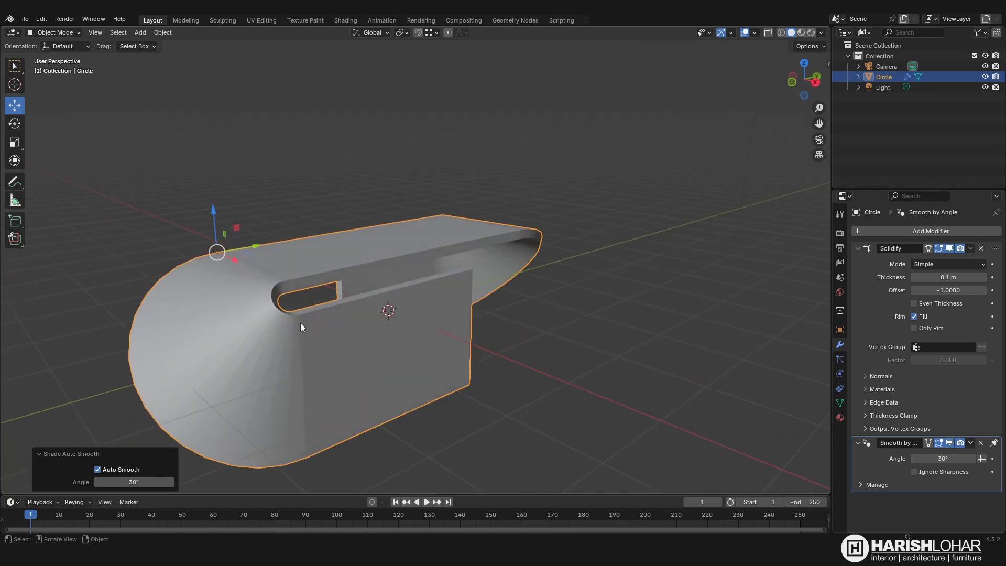
- Merge duplicate vertices by distance on the curved and side faces, then shade them smooth
key("Tab")
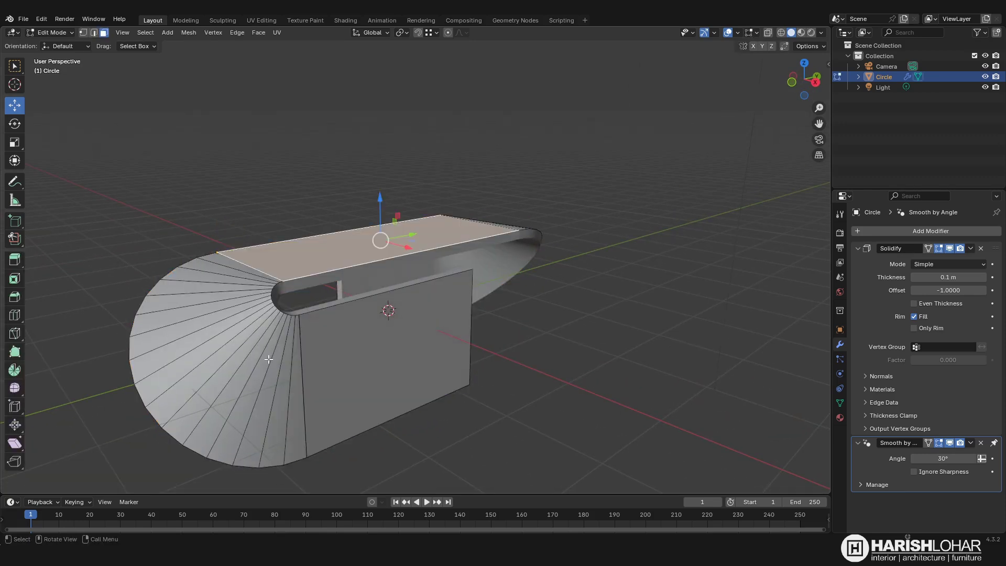
key("ctrl+i")
key("m")
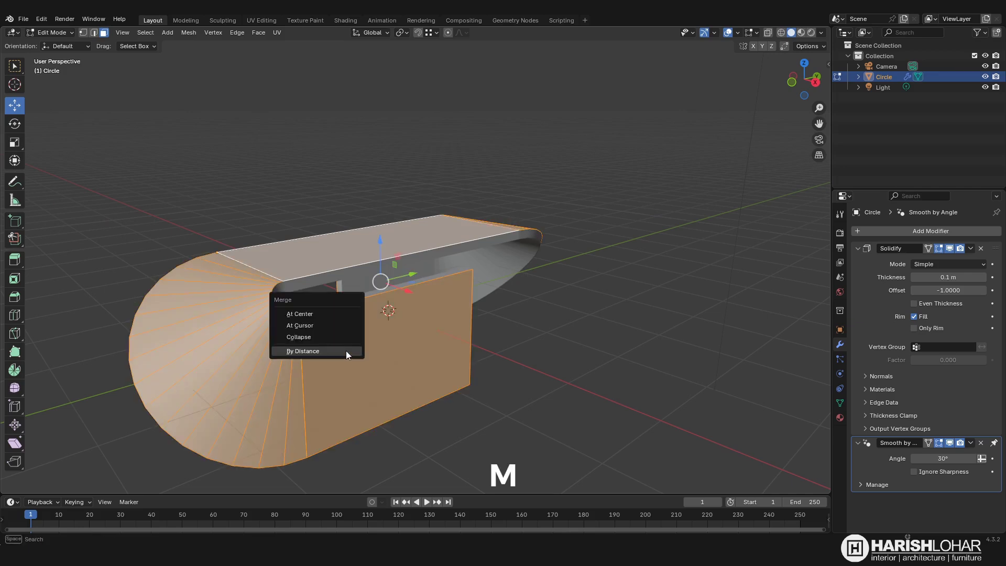
left_click(345, 351)
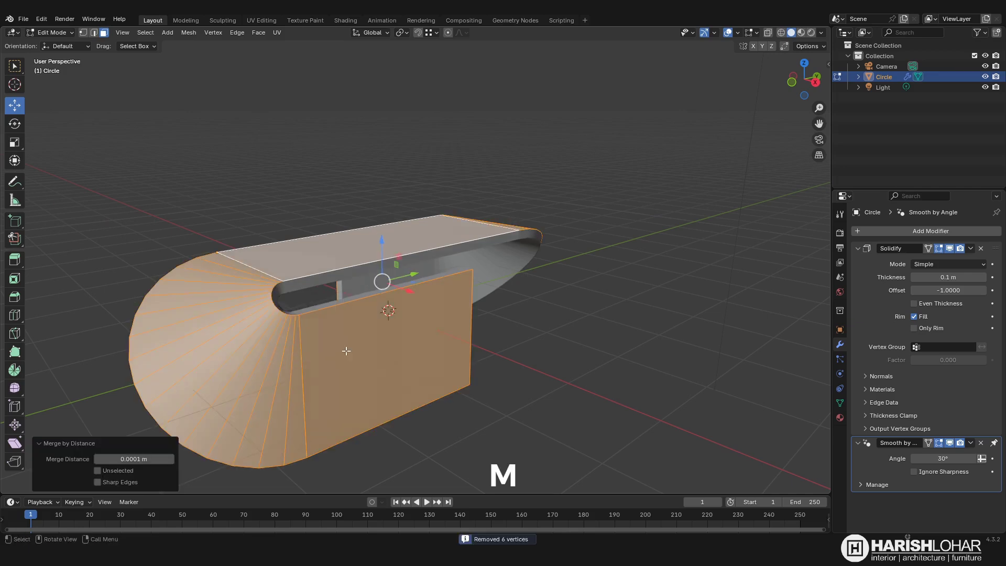
right_click(314, 349)
left_click(315, 349)
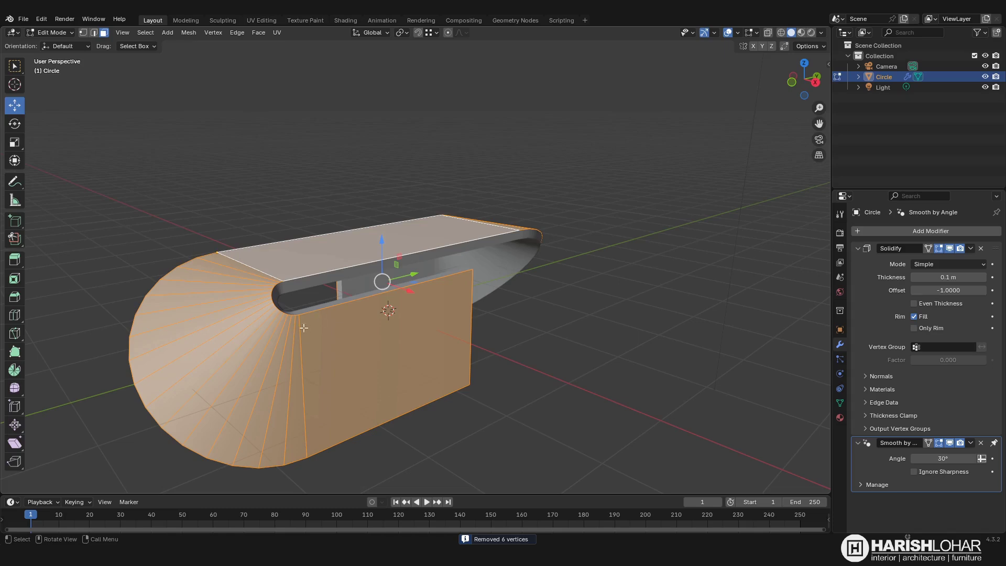
key("alt+a")
key("ctrl+z")
- Add 14 loop cuts across the shell from the top face
left_click(314, 362)
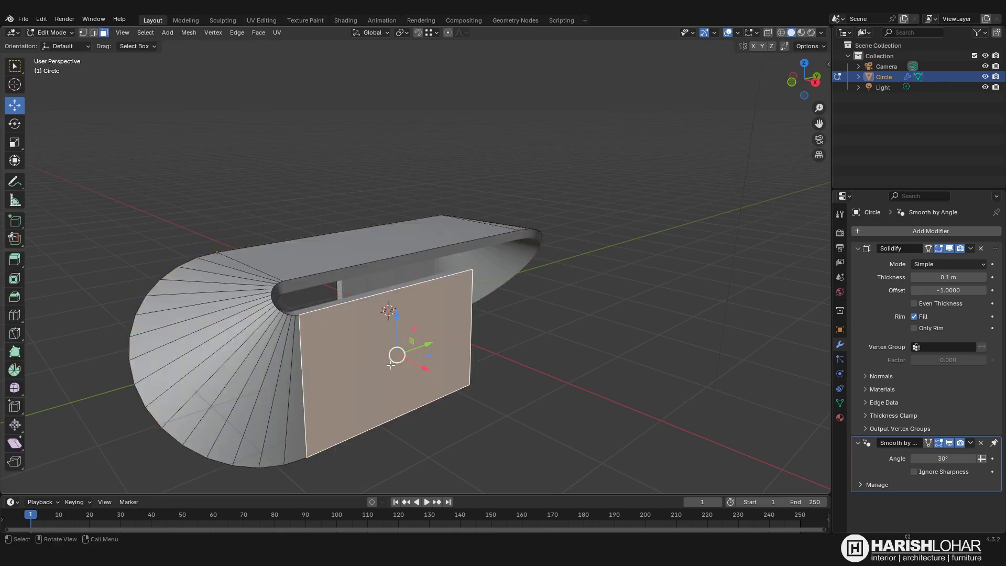
left_click(287, 258)
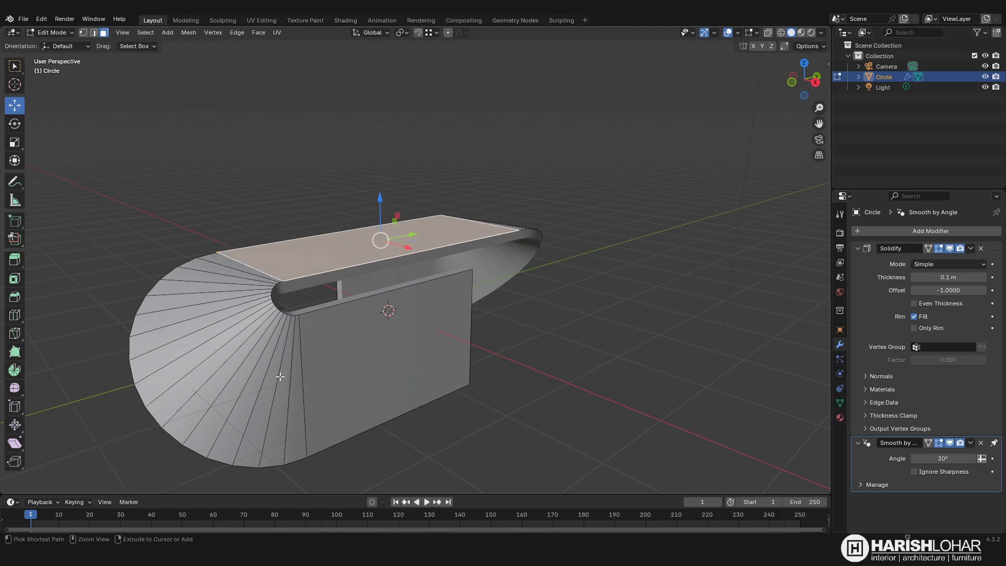
key("ctrl+r")
scroll(281, 376, "up", 13)
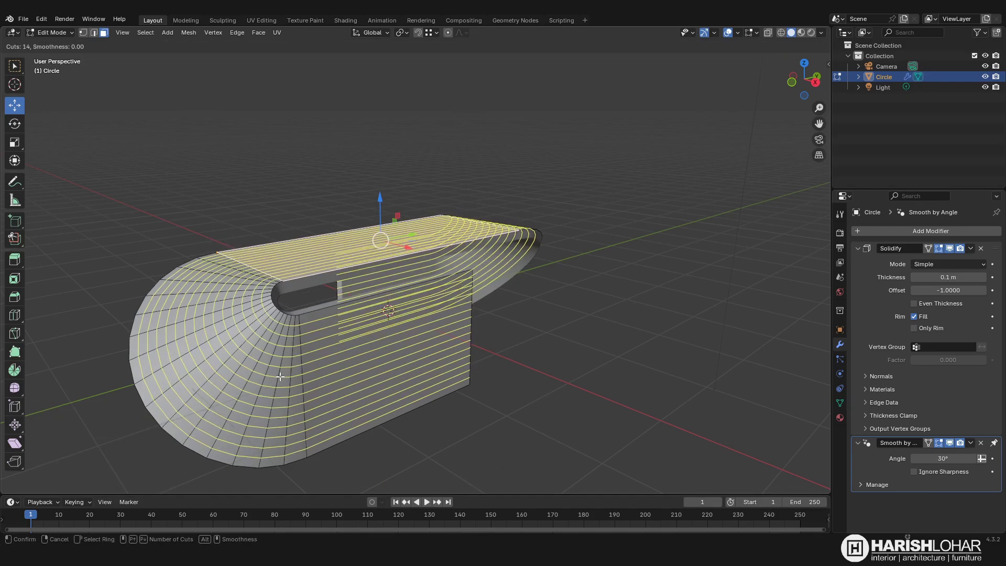
left_click(280, 377)
key("Tab")
middle_click_drag(357, 360, 290, 293)
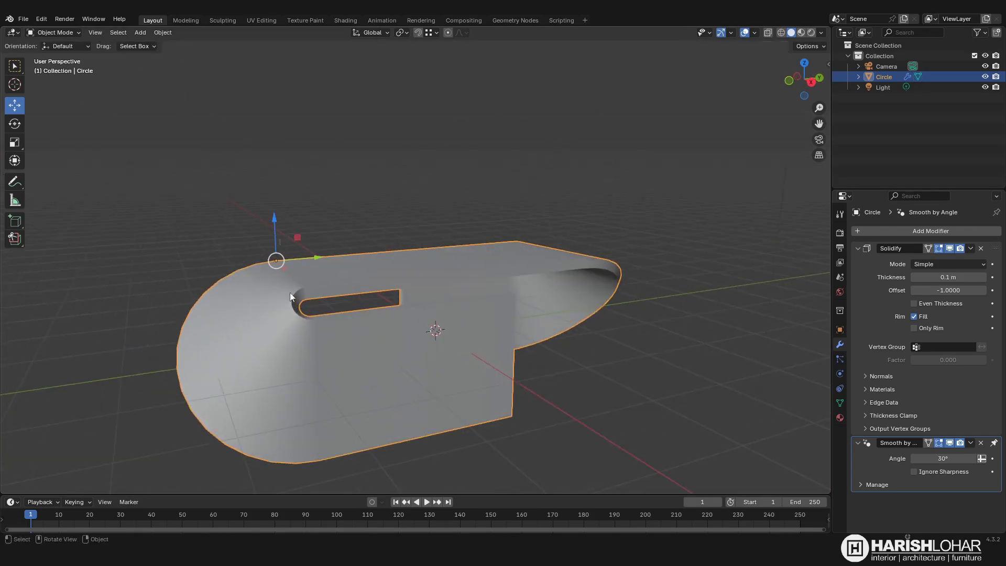
middle_click_drag(394, 325, 466, 336)
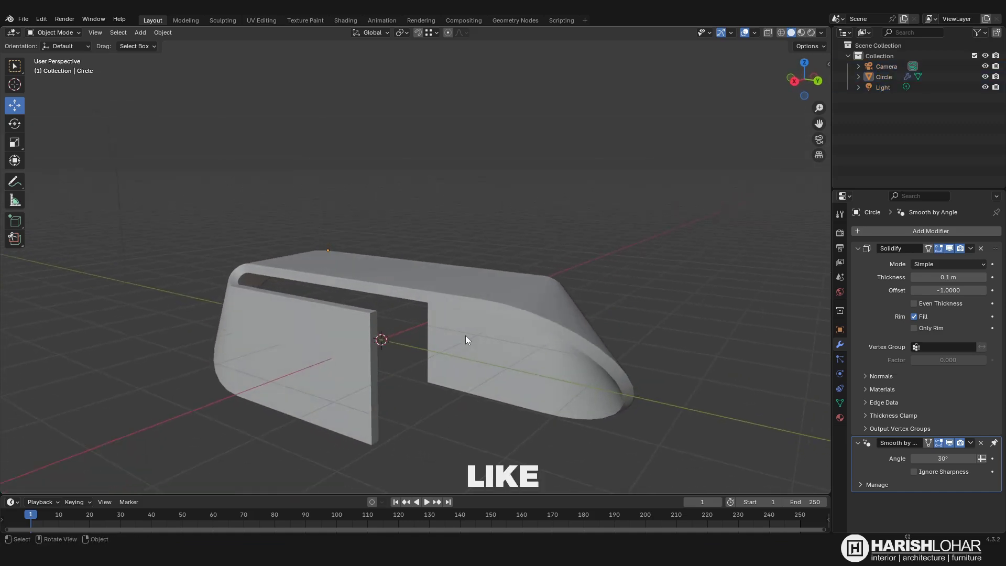